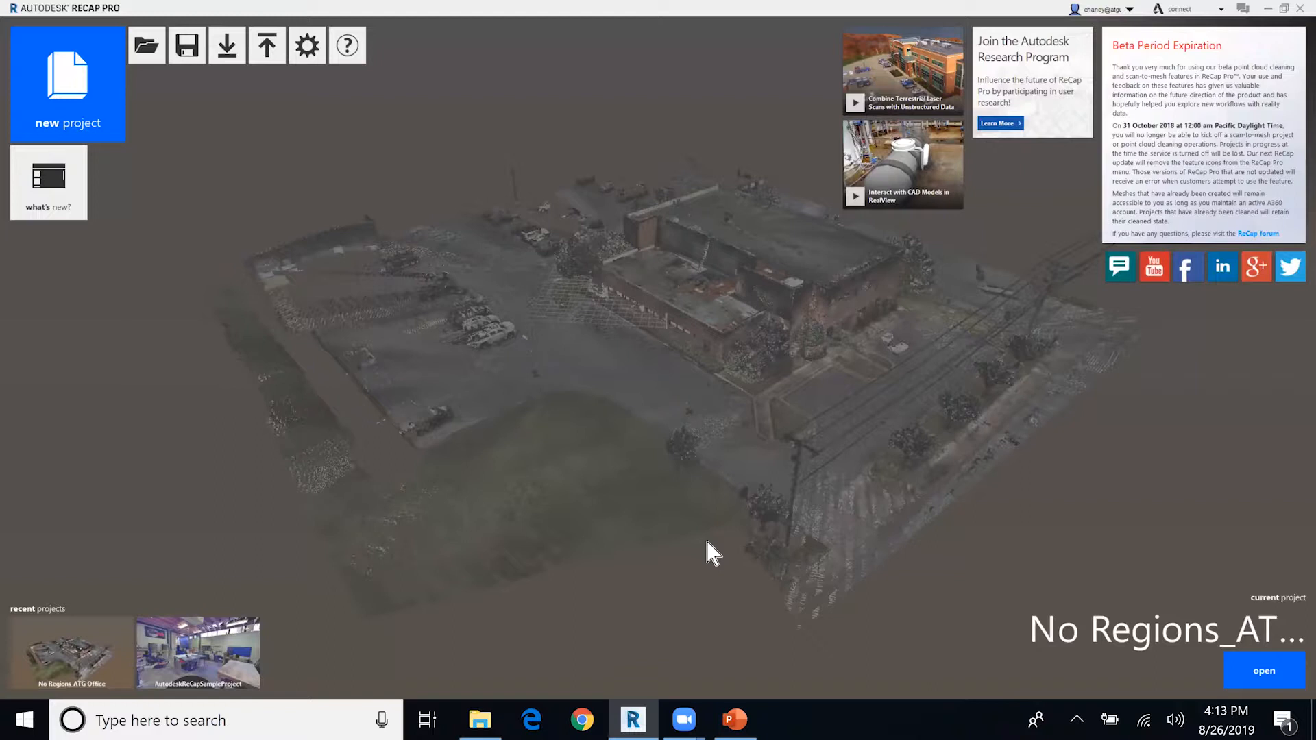
Open the No Regions_ATG Office point cloud with its project item list and collapse the 1st Floor folder under Scan Locations.
click(667, 387)
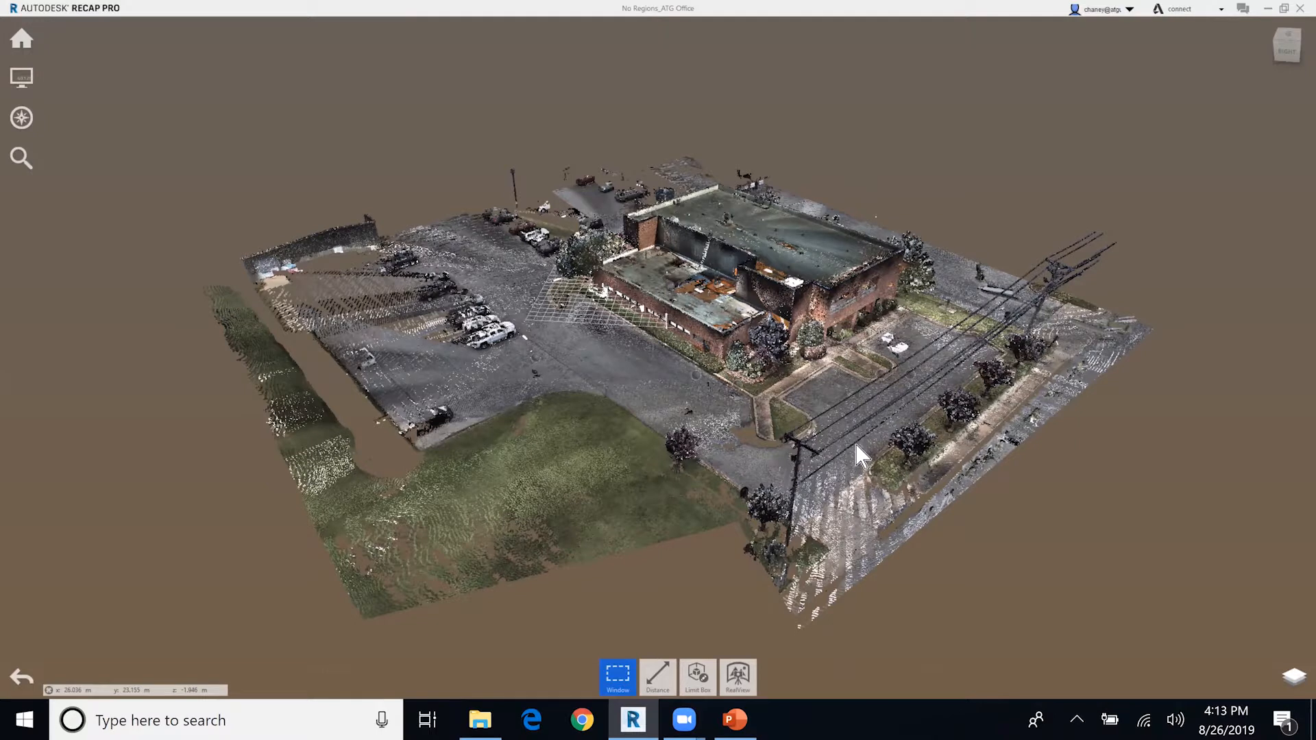
middle_drag(898, 530, 875, 512)
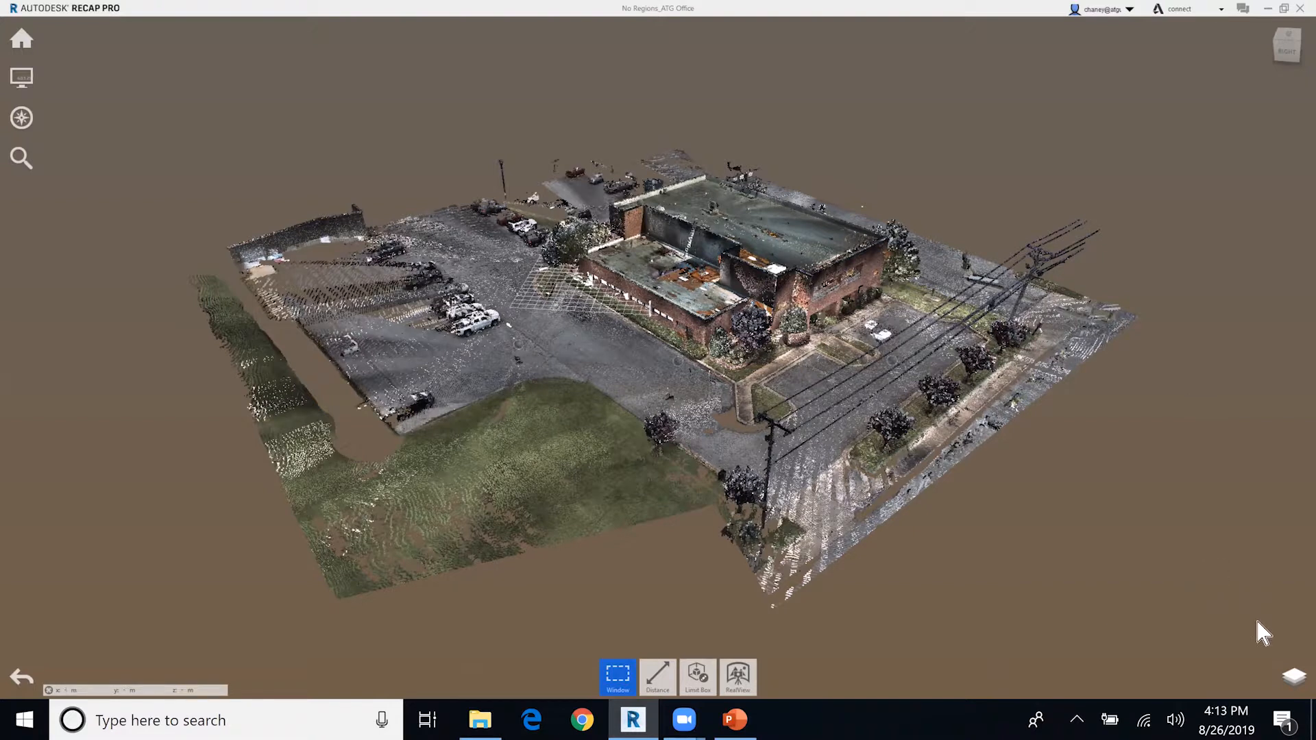
click(1292, 676)
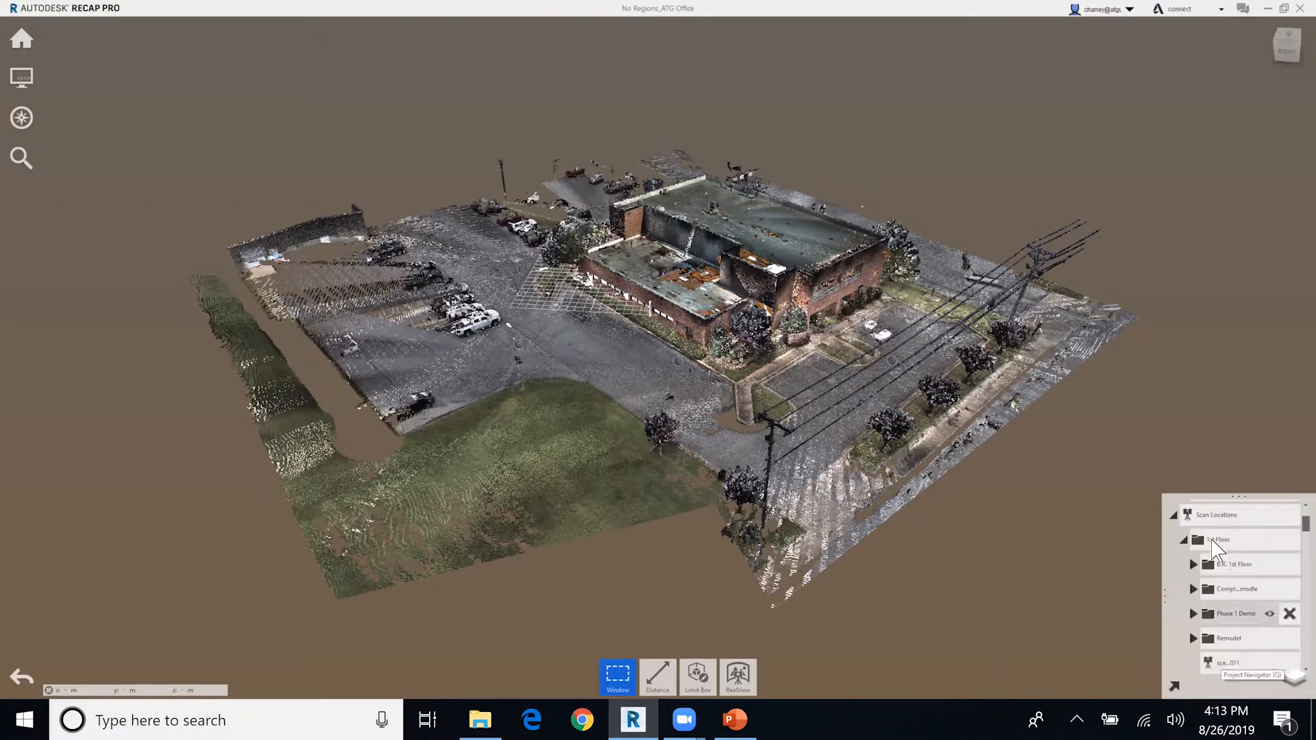
click(1289, 680)
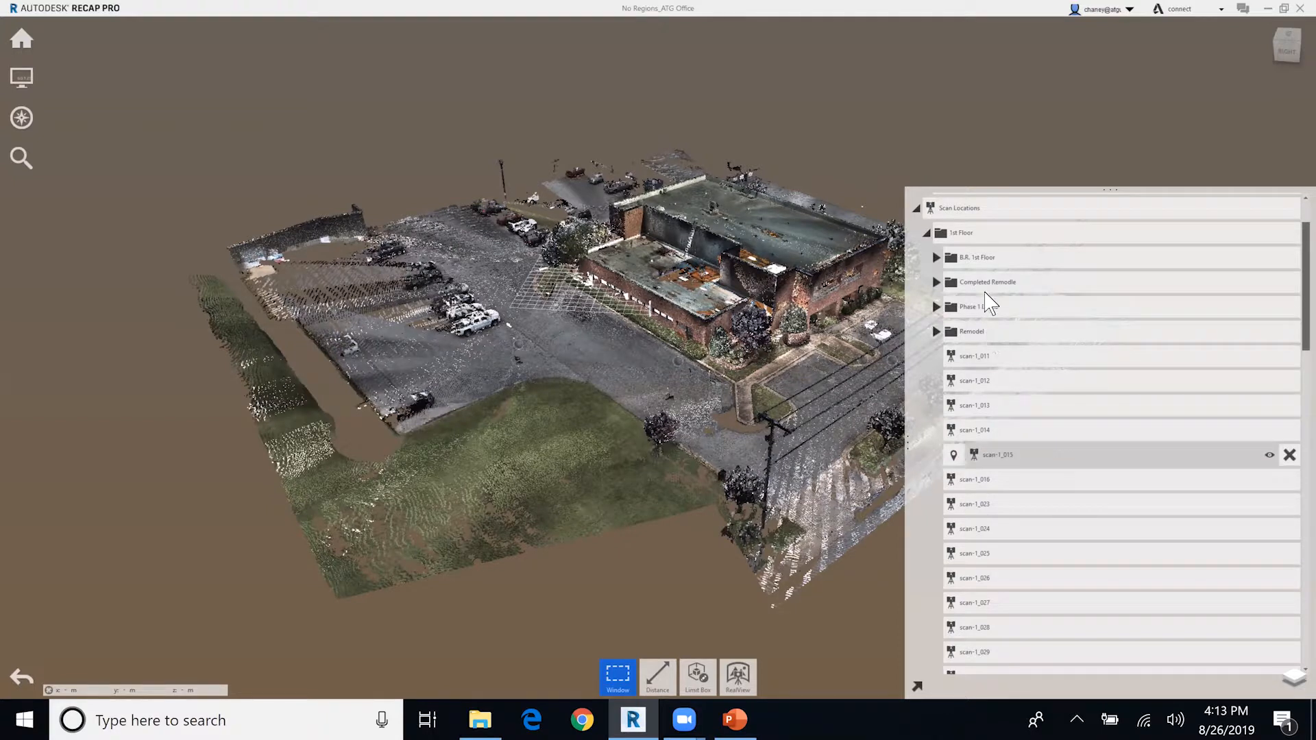
click(926, 233)
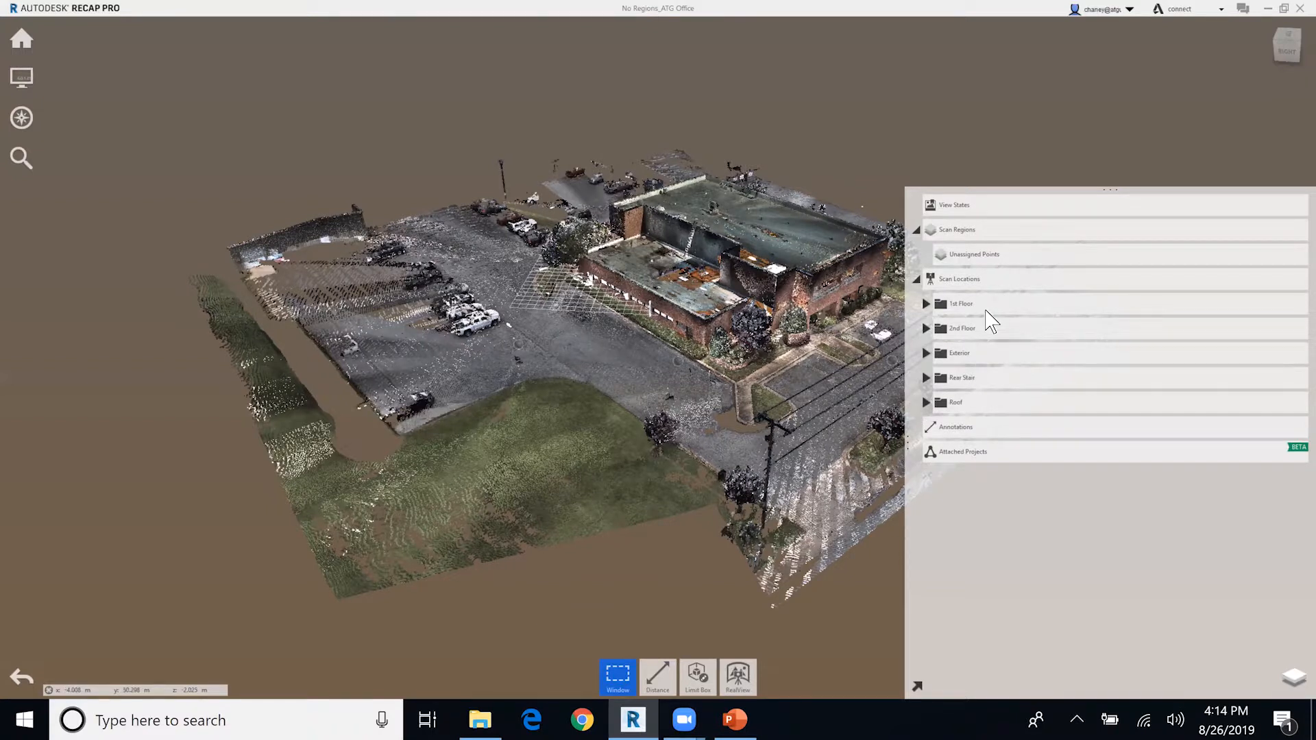
Combine scan-1_016, scan-1_023 and scan-1_024 of the 1st Floor folder into a new group named Scan Group.
click(926, 303)
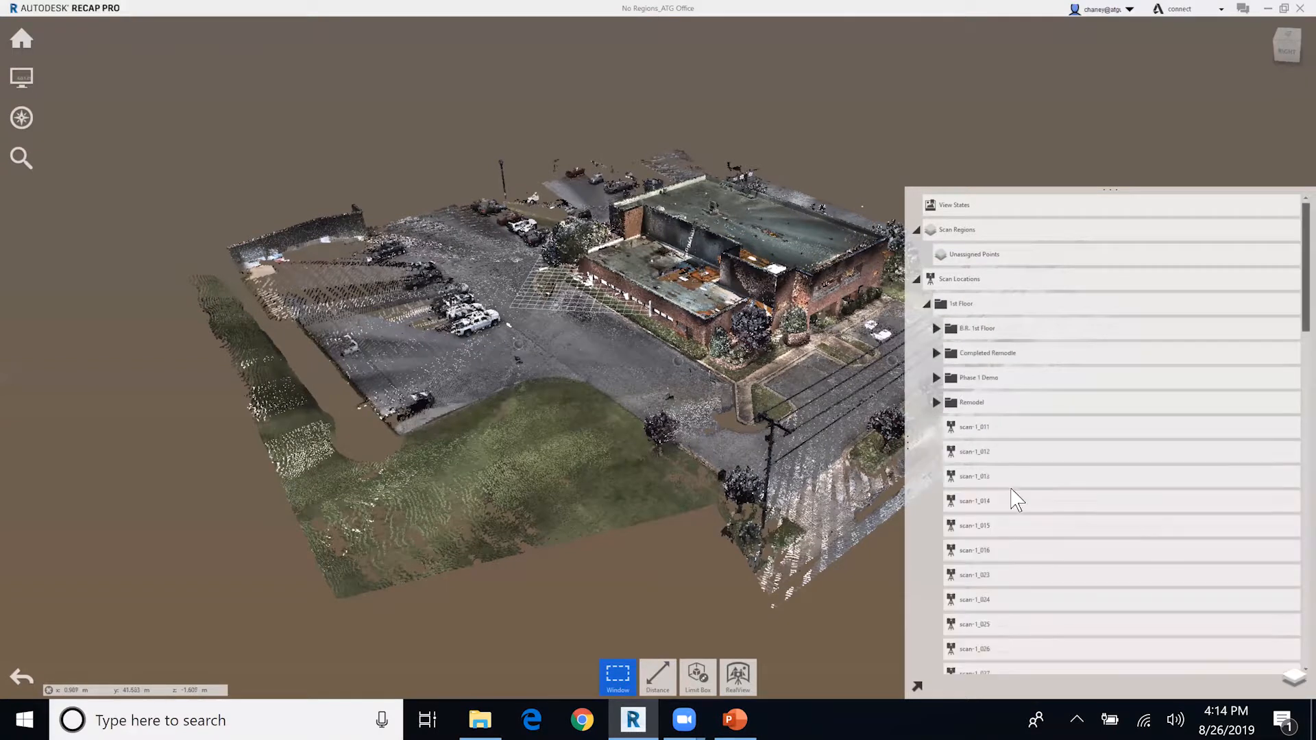
scroll(1013, 480, down, 2)
scroll(1012, 475, down, 3)
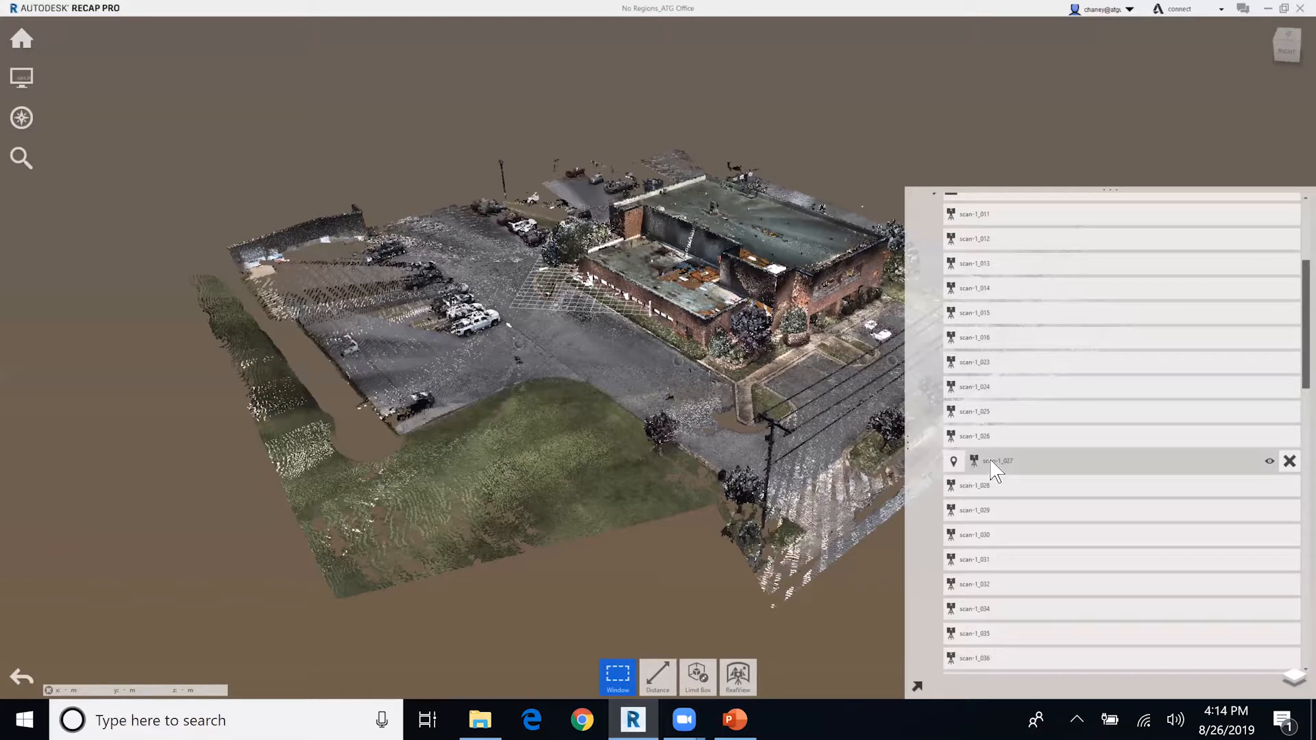
scroll(1013, 401, up, 3)
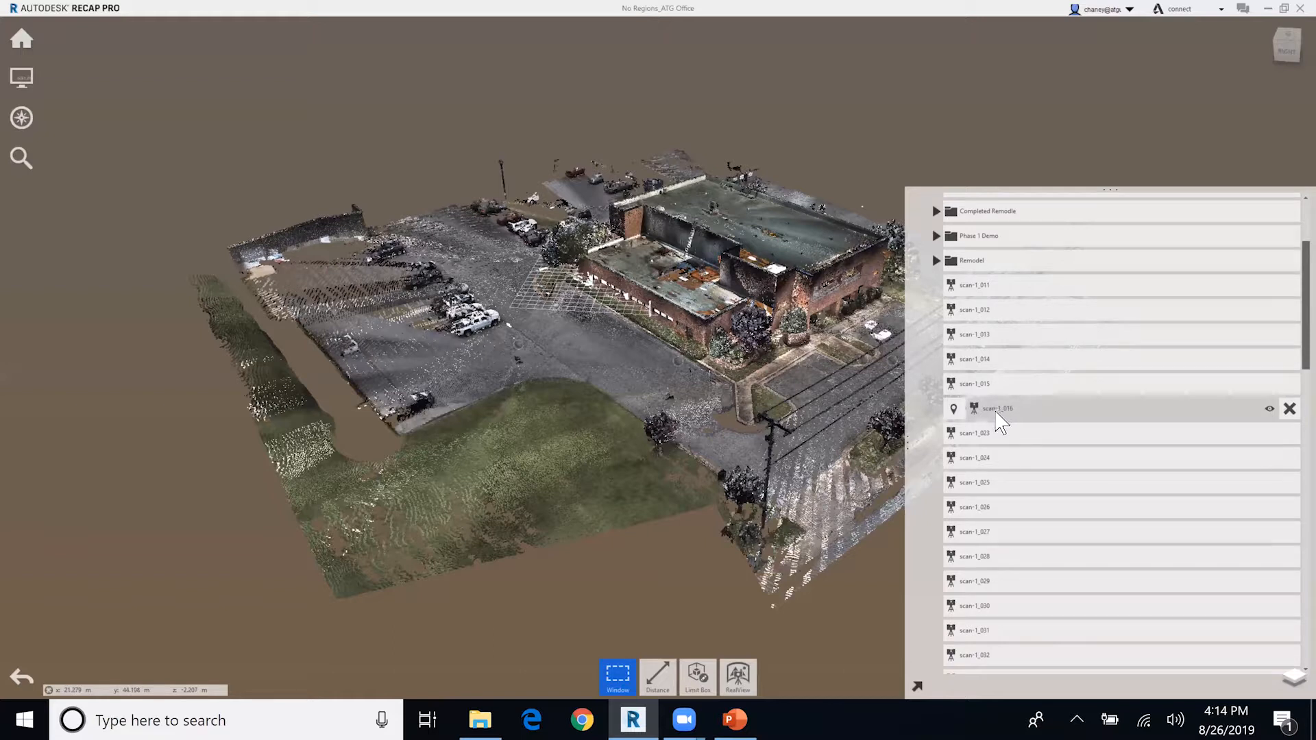
click(999, 436)
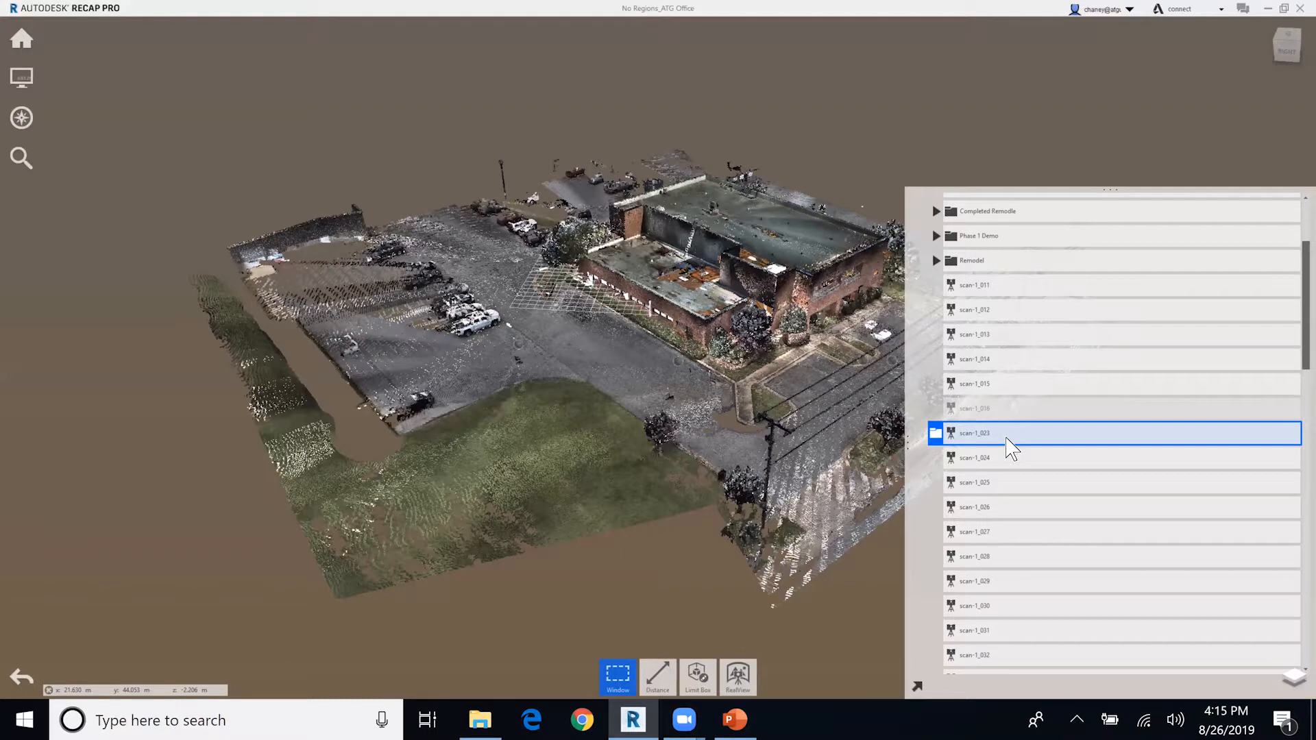
drag(1007, 439, 1009, 442)
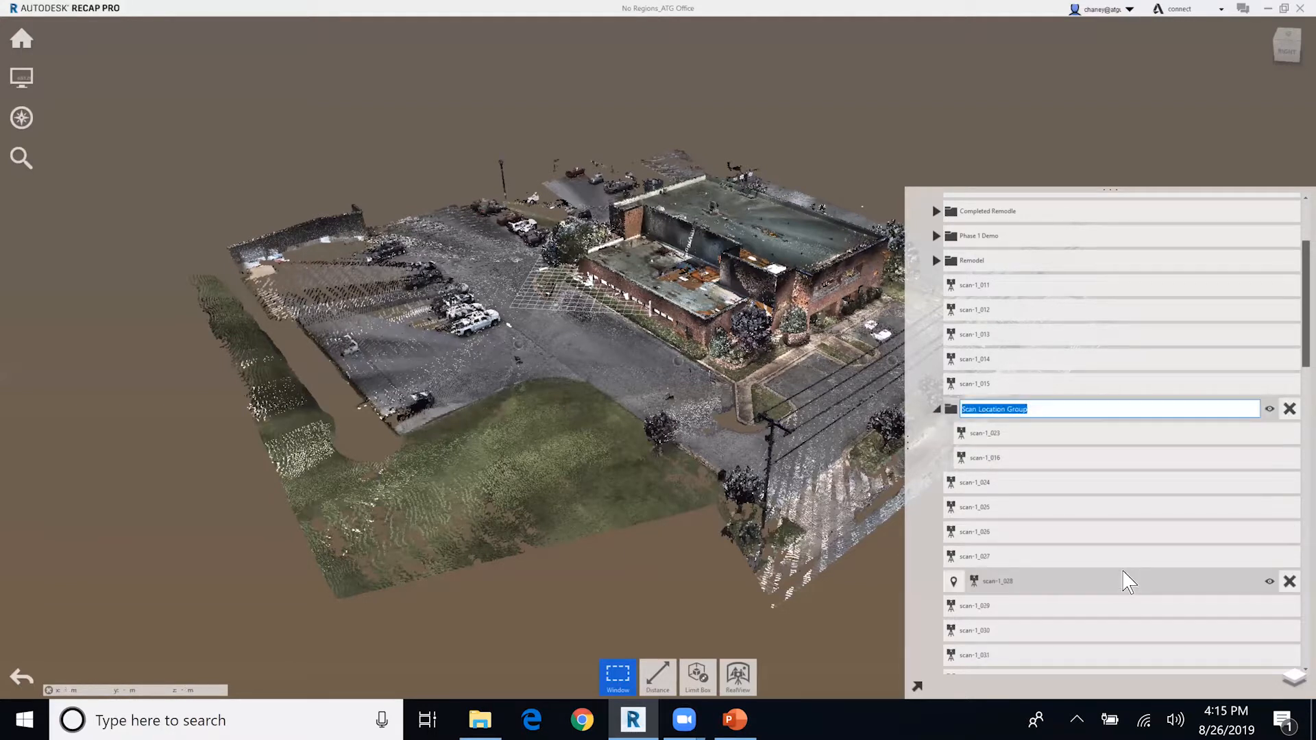
text(Scan Group)
key(Return)
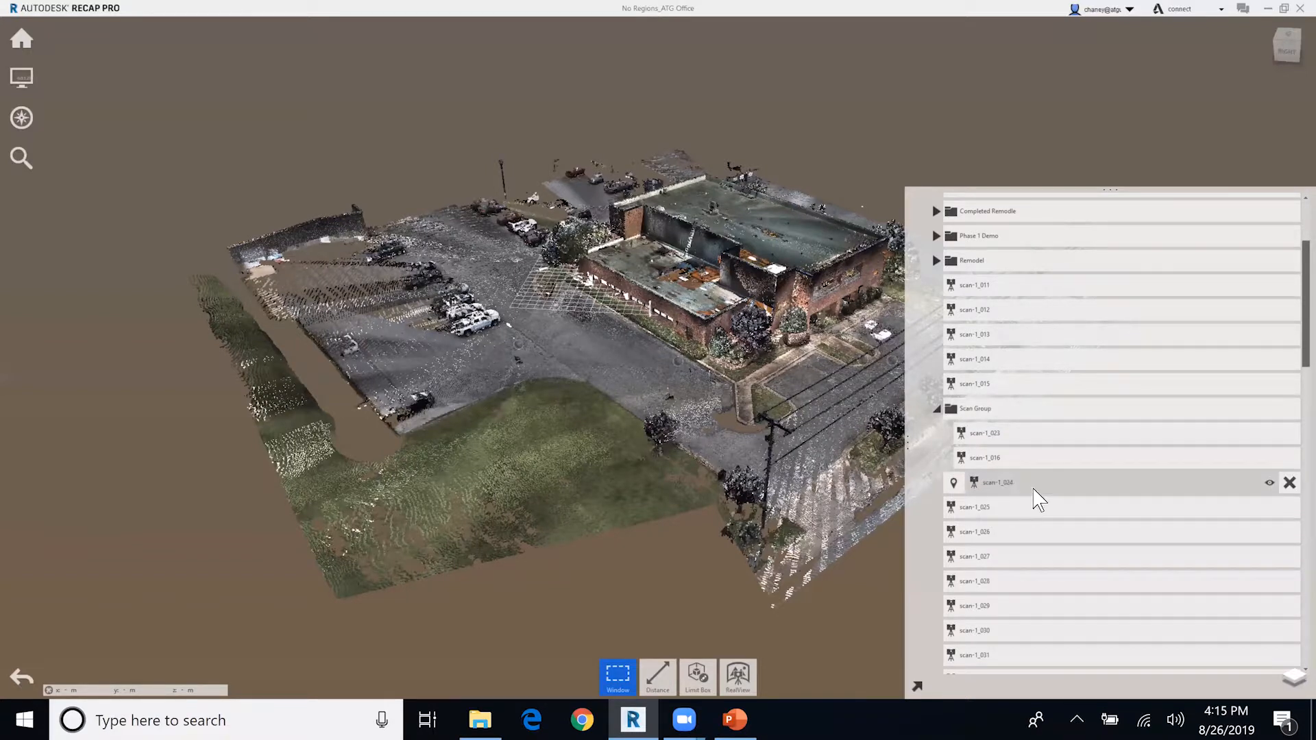
mouse_move(1034, 492)
mouse_down()
mouse_move(1032, 412)
mouse_move(1032, 428)
mouse_up()
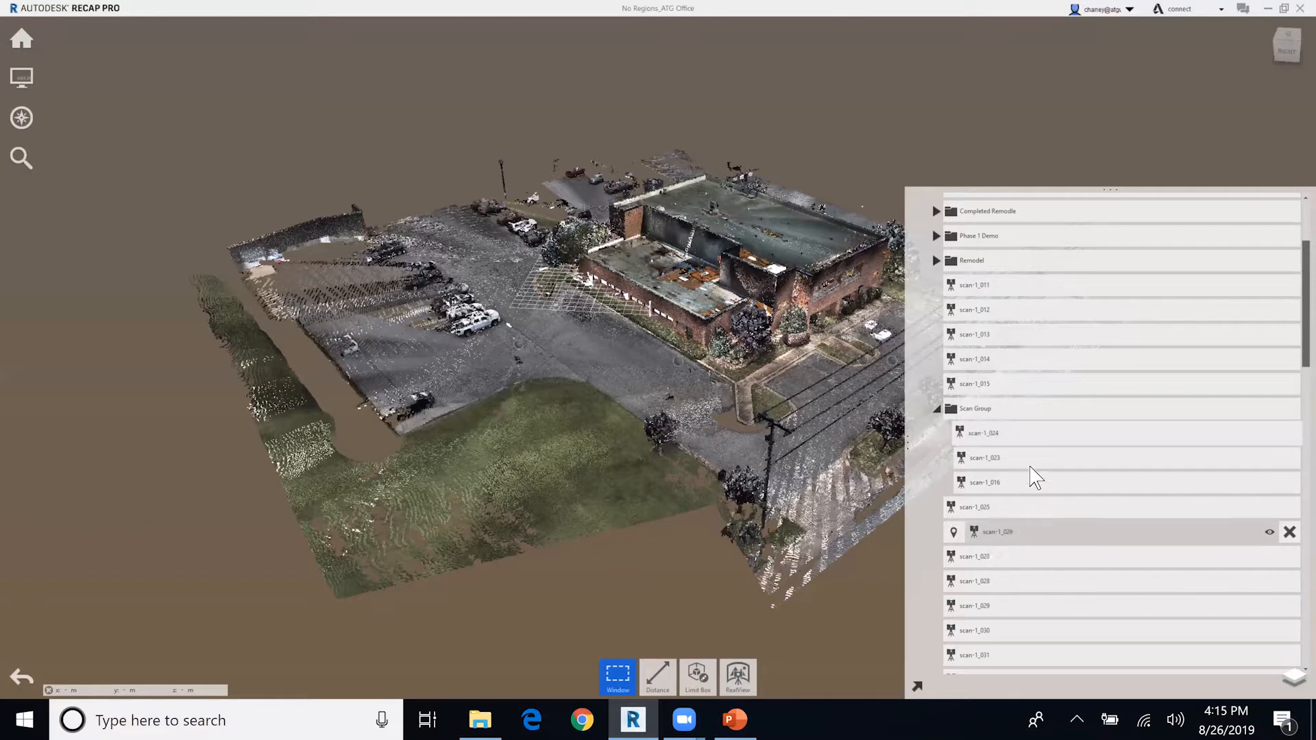
Undo the scan grouping and collapse the 1st Floor folder.
key(ctrl+z)
key(ctrl+z)
scroll(987, 423, up, 3)
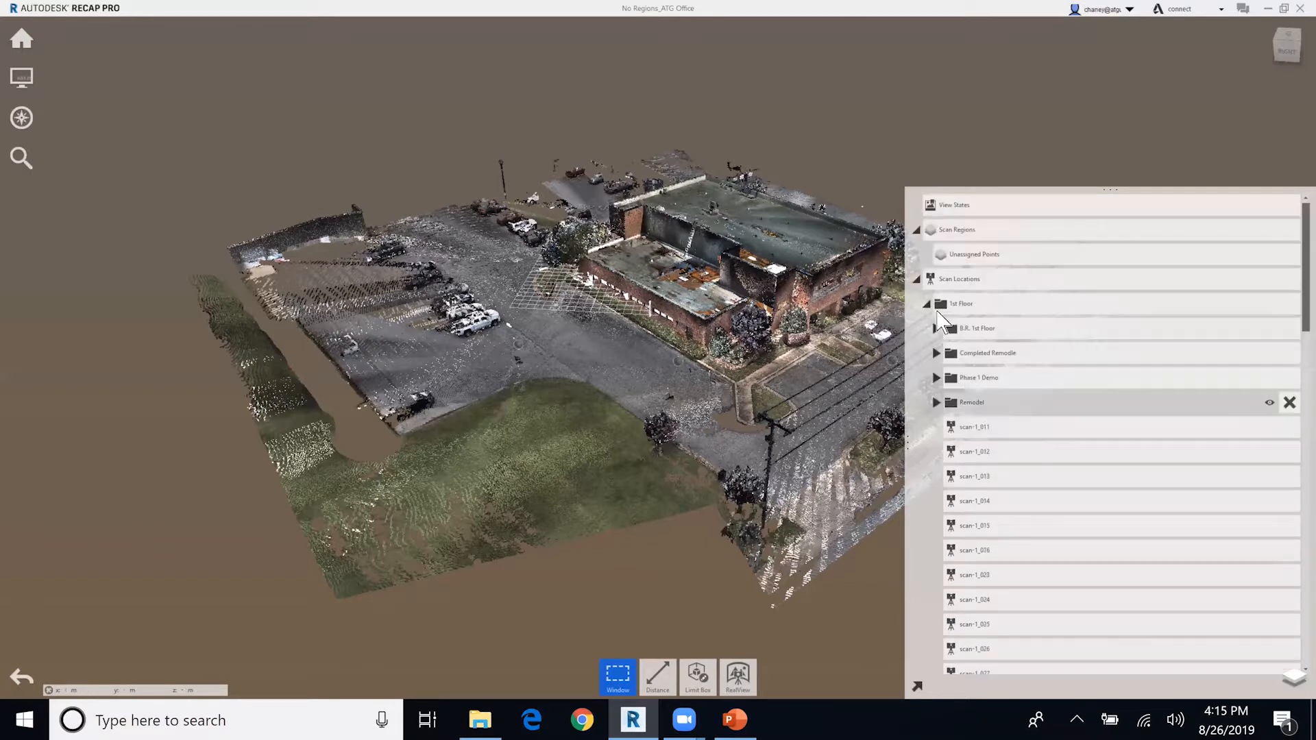
click(926, 304)
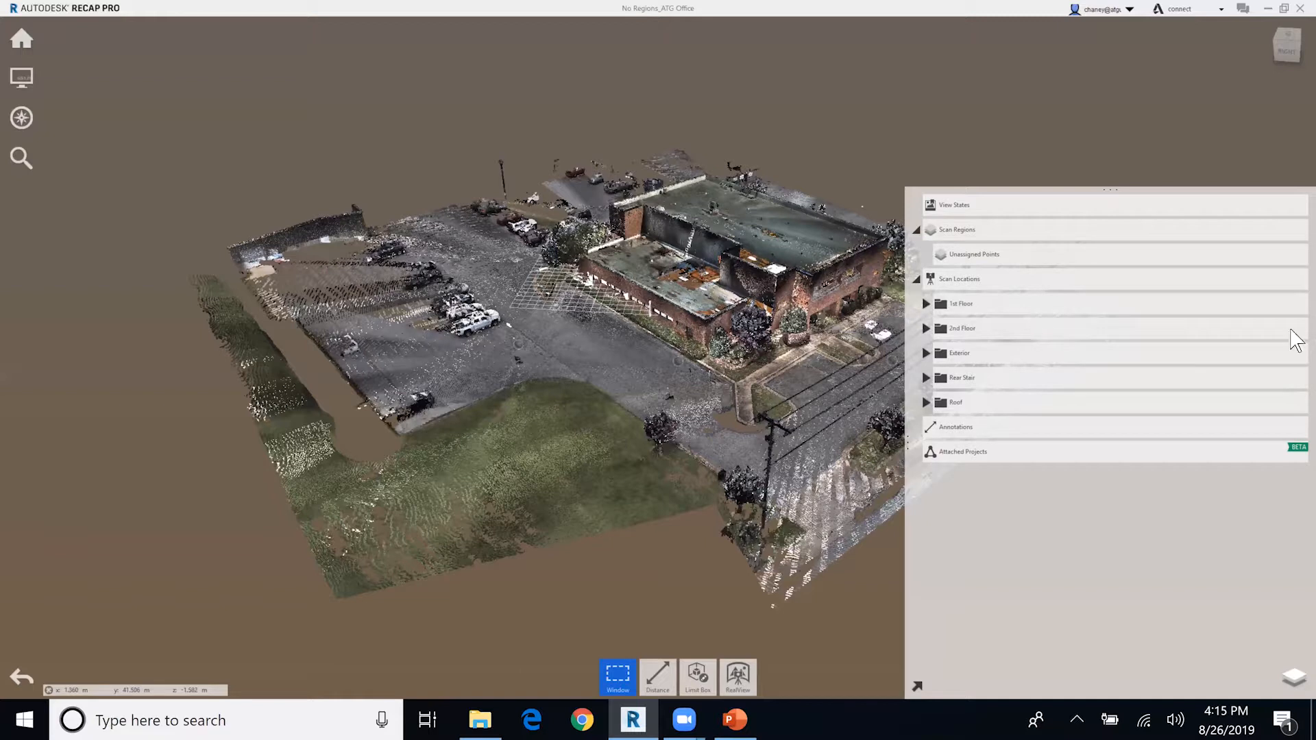
Hide the 2nd Floor, Exterior, Rear Stair and Roof folders under Scan Locations.
mouse_move(709, 360)
middle_down()
mouse_move(682, 372)
mouse_move(623, 357)
middle_up()
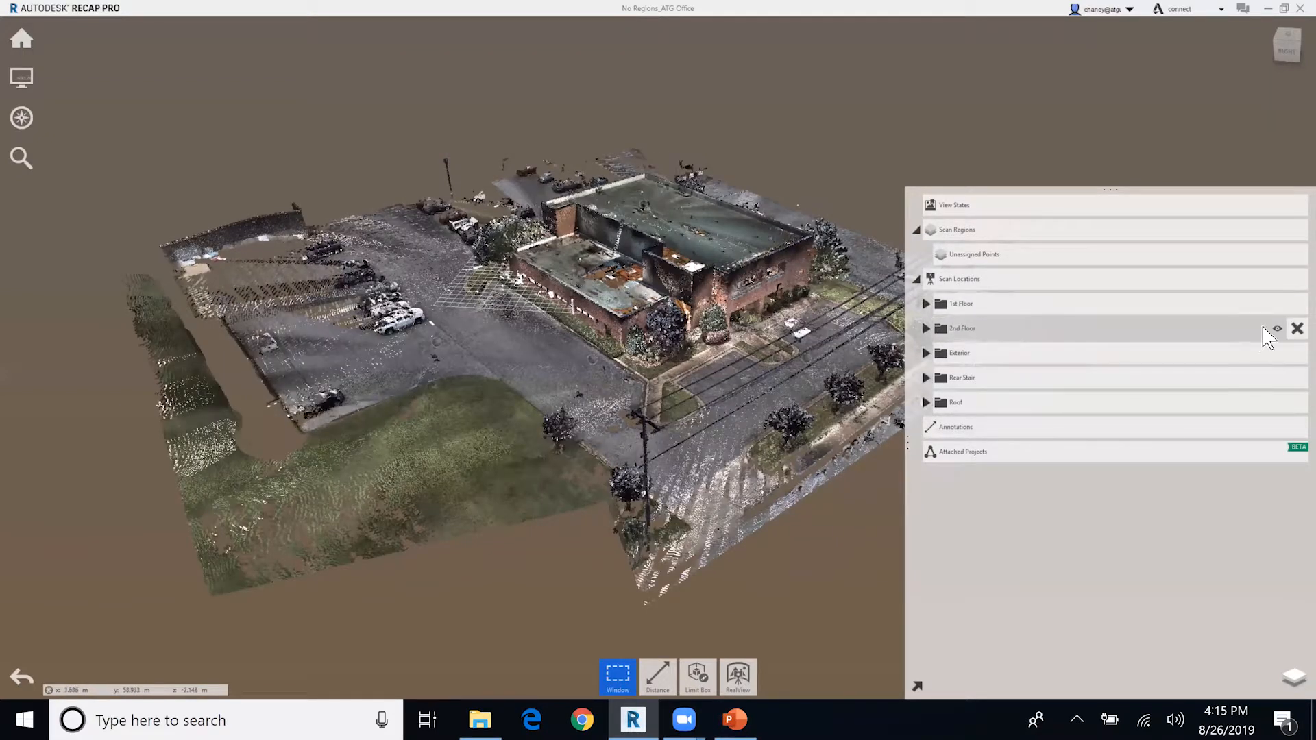
click(1277, 329)
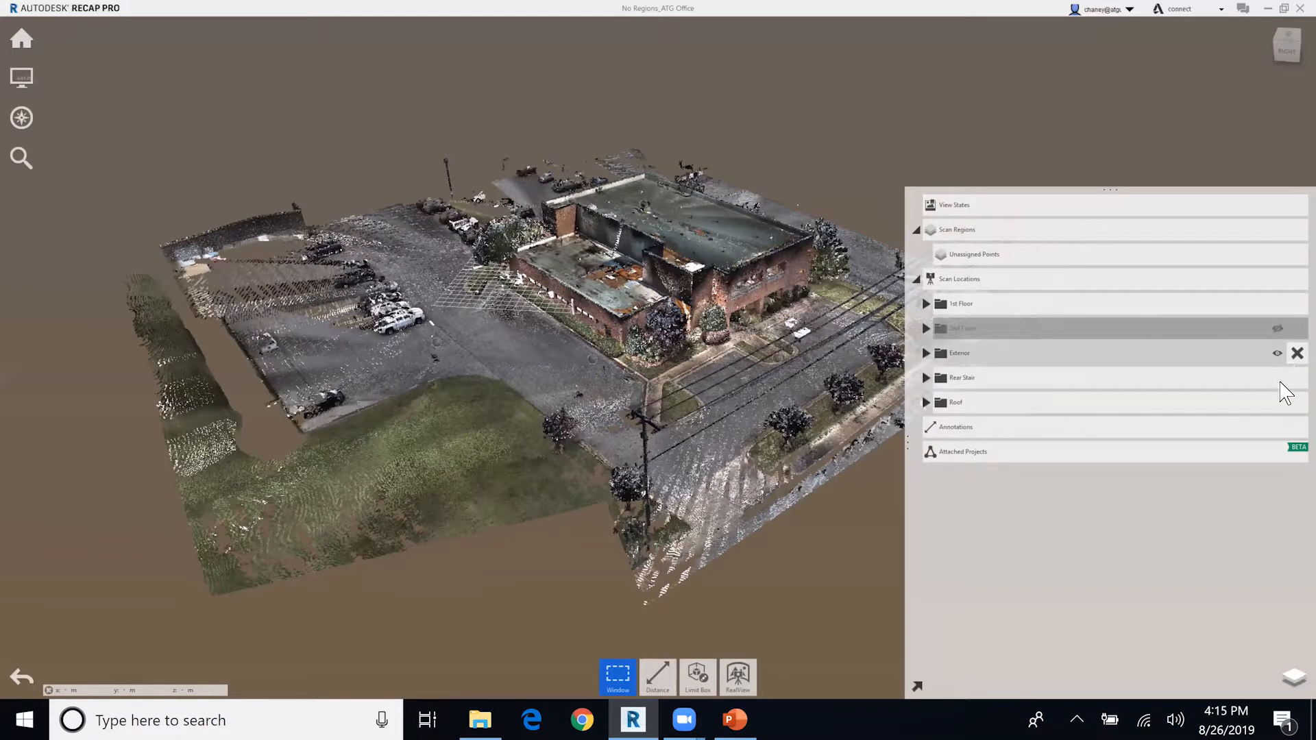
click(1277, 352)
click(1278, 378)
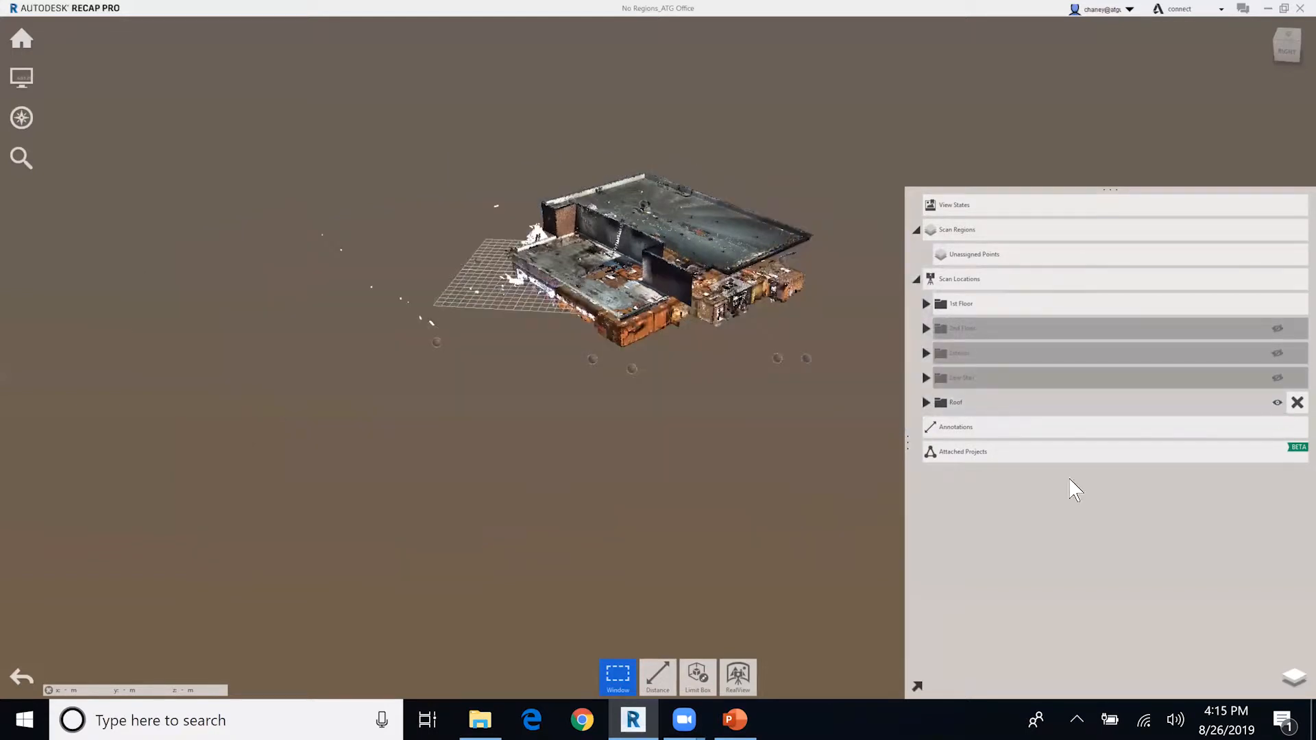
middle_drag(728, 458, 653, 482)
right_drag(657, 484, 591, 489)
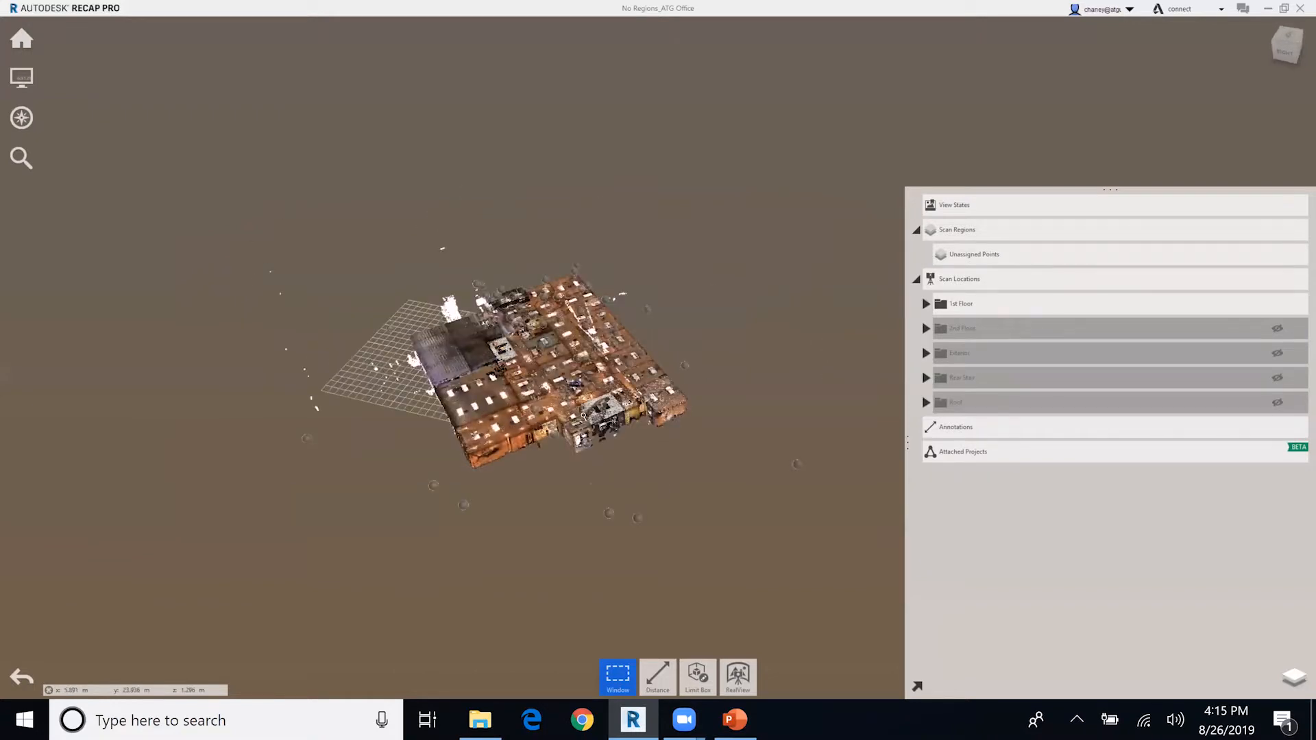
Select all first-floor points, assign them to a new scan region named 1ST FLOOR, and clear the selection.
scroll(583, 416, up, 5)
right_drag(561, 428, 469, 439)
middle_drag(872, 424, 697, 439)
drag(610, 420, 616, 449)
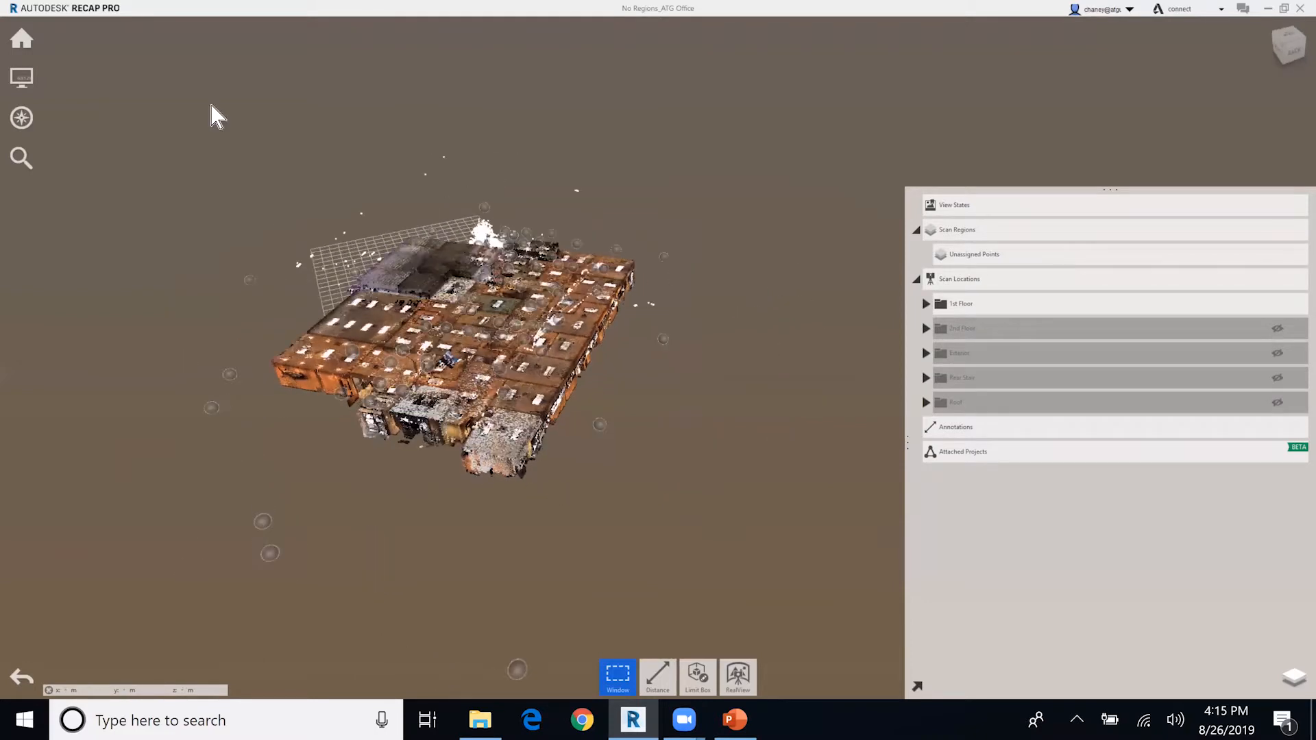
drag(178, 102, 814, 586)
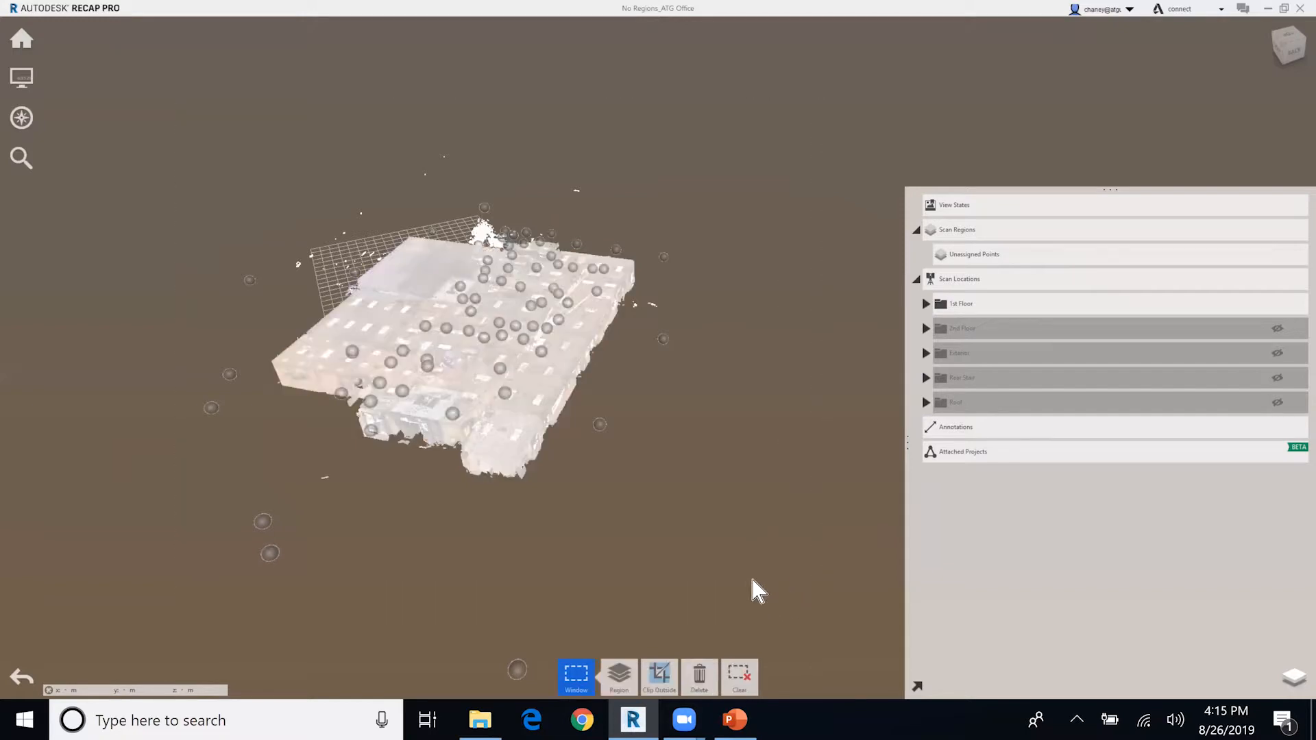
mouse_move(623, 688)
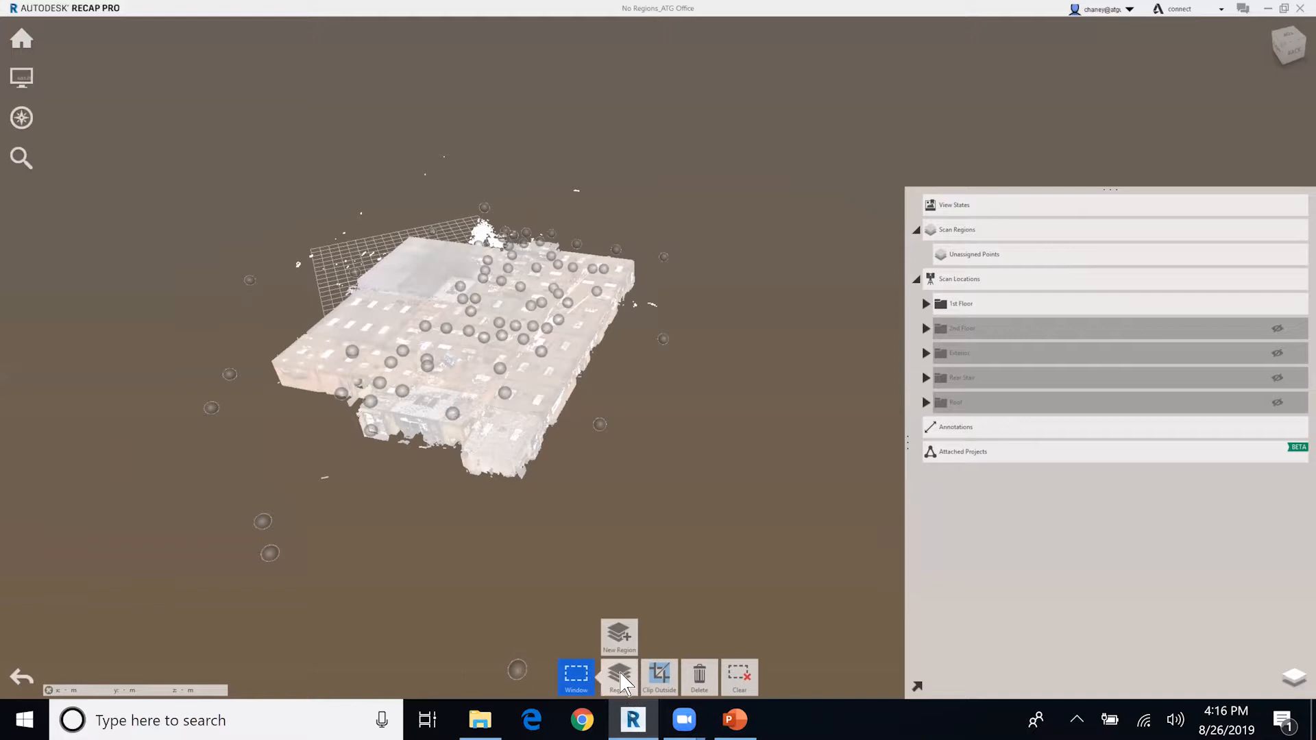
click(620, 641)
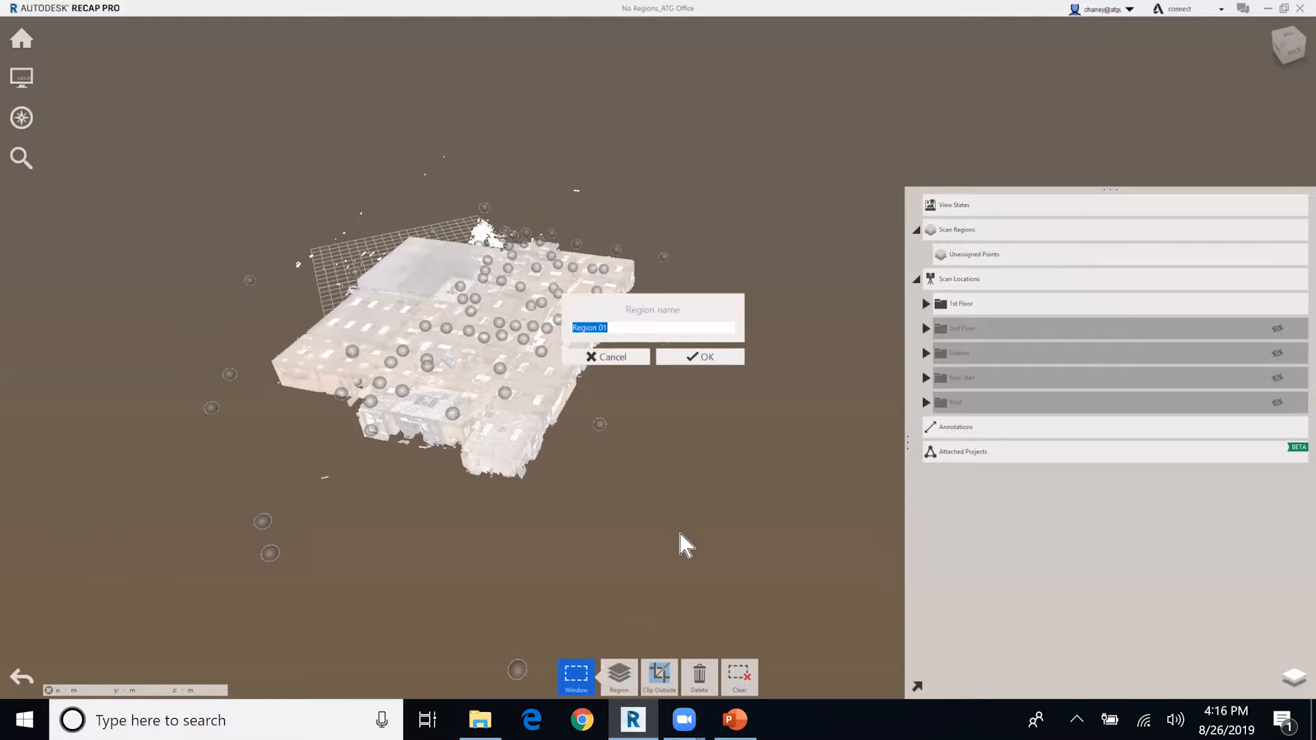
text(15)
text(T FLOOR)
key(Return)
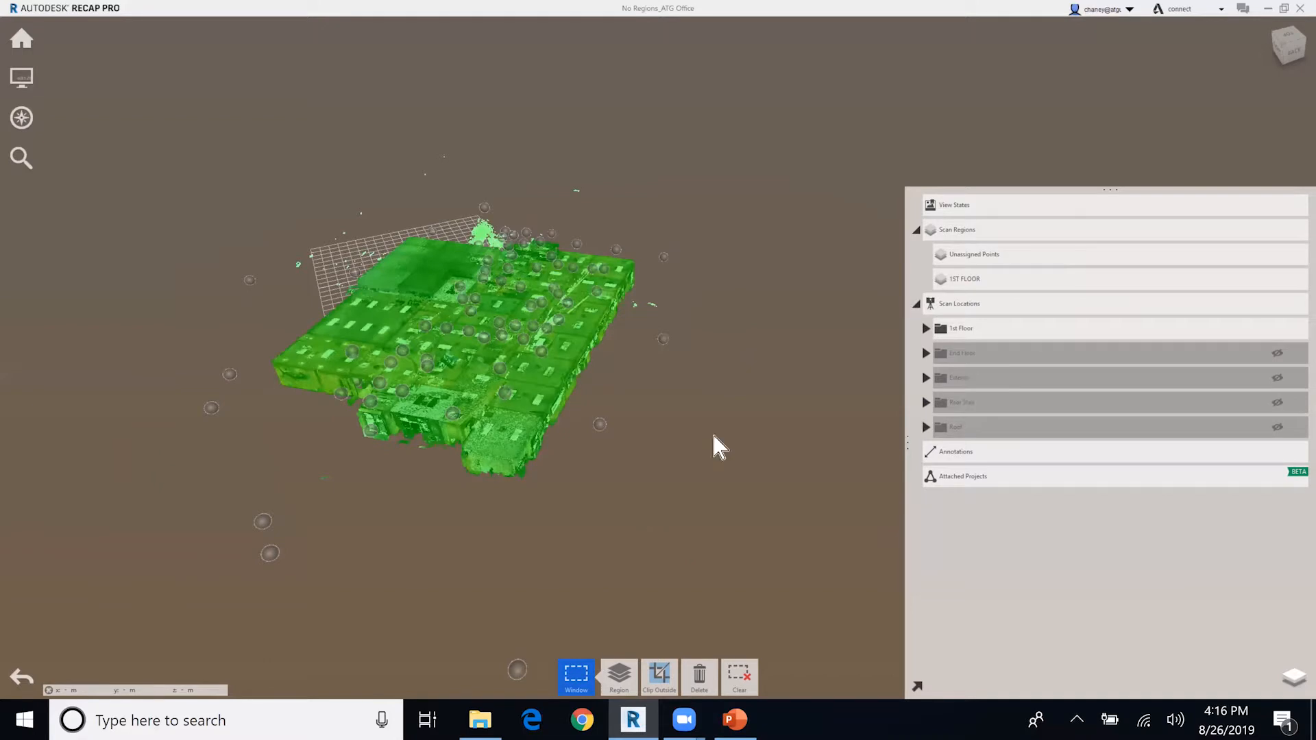
shift+middle_drag(692, 557, 768, 499)
key(Escape)
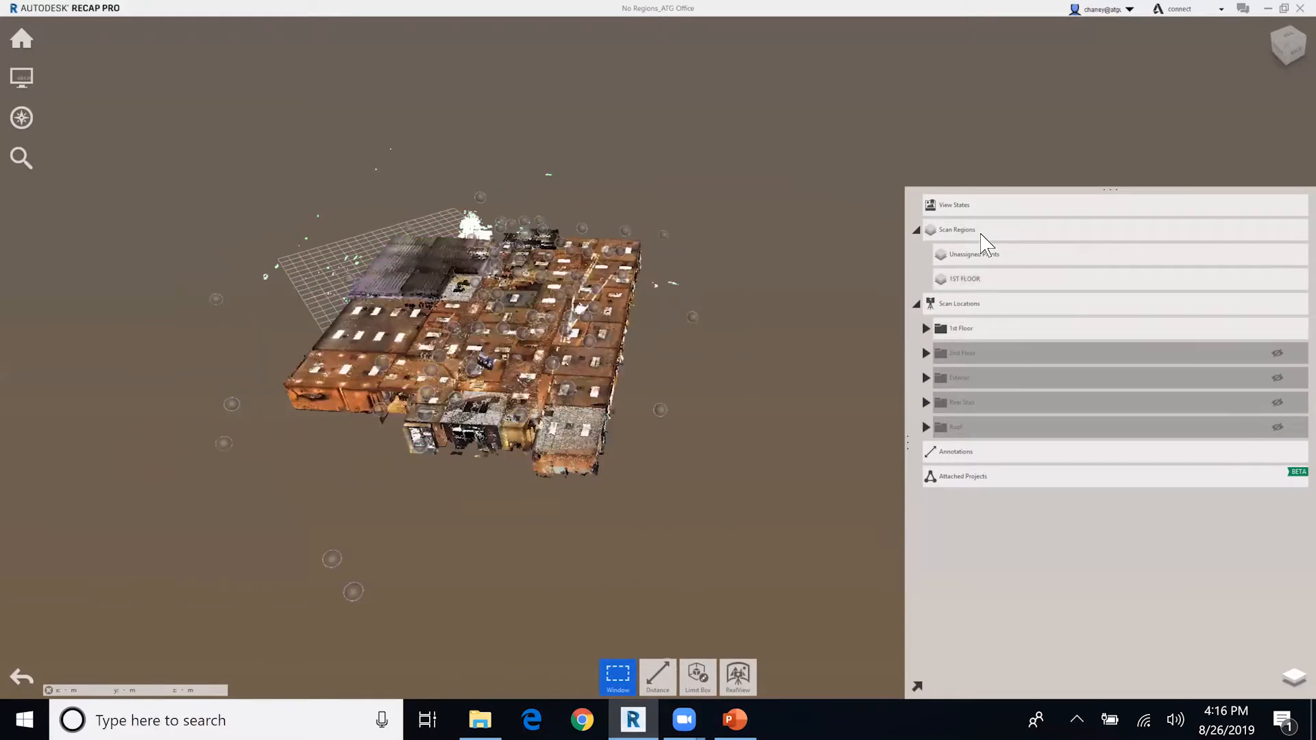
Highlight the 1ST FLOOR region in the point cloud and hide it.
shift+middle_drag(649, 513, 669, 503)
shift+middle_drag(672, 411, 726, 404)
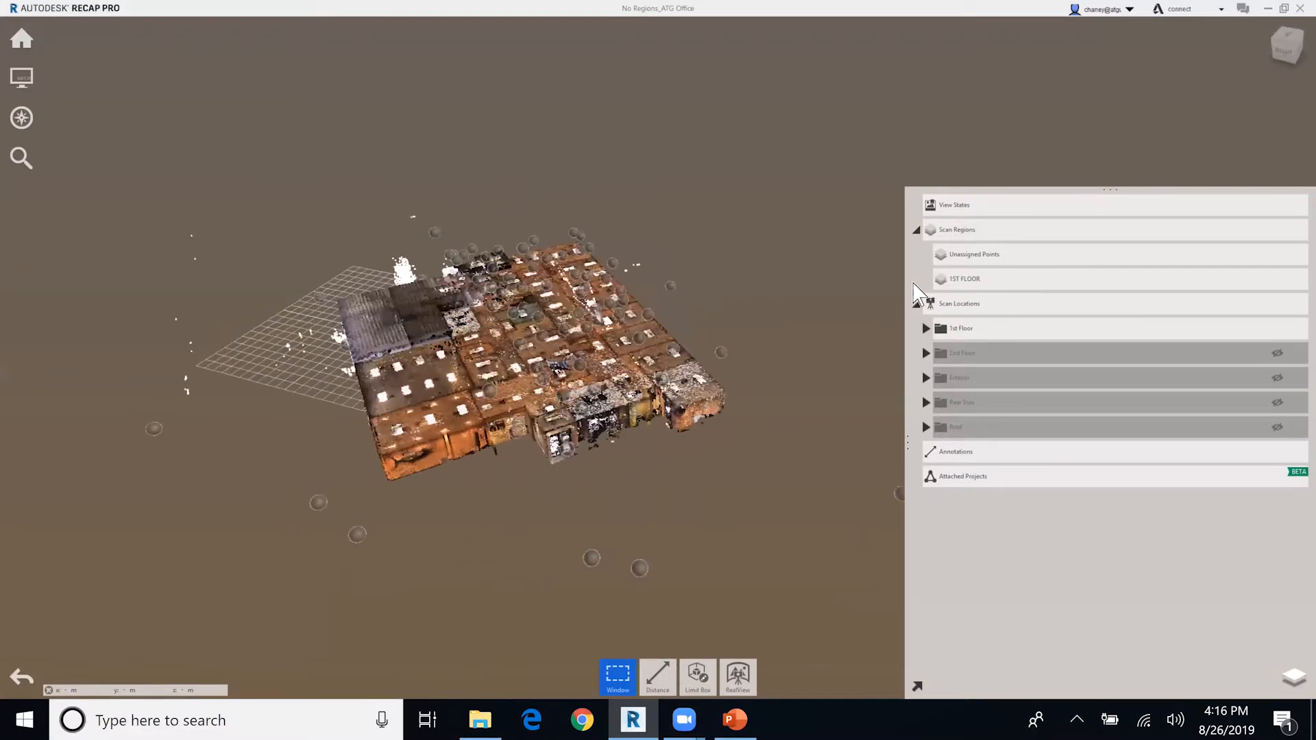
click(960, 279)
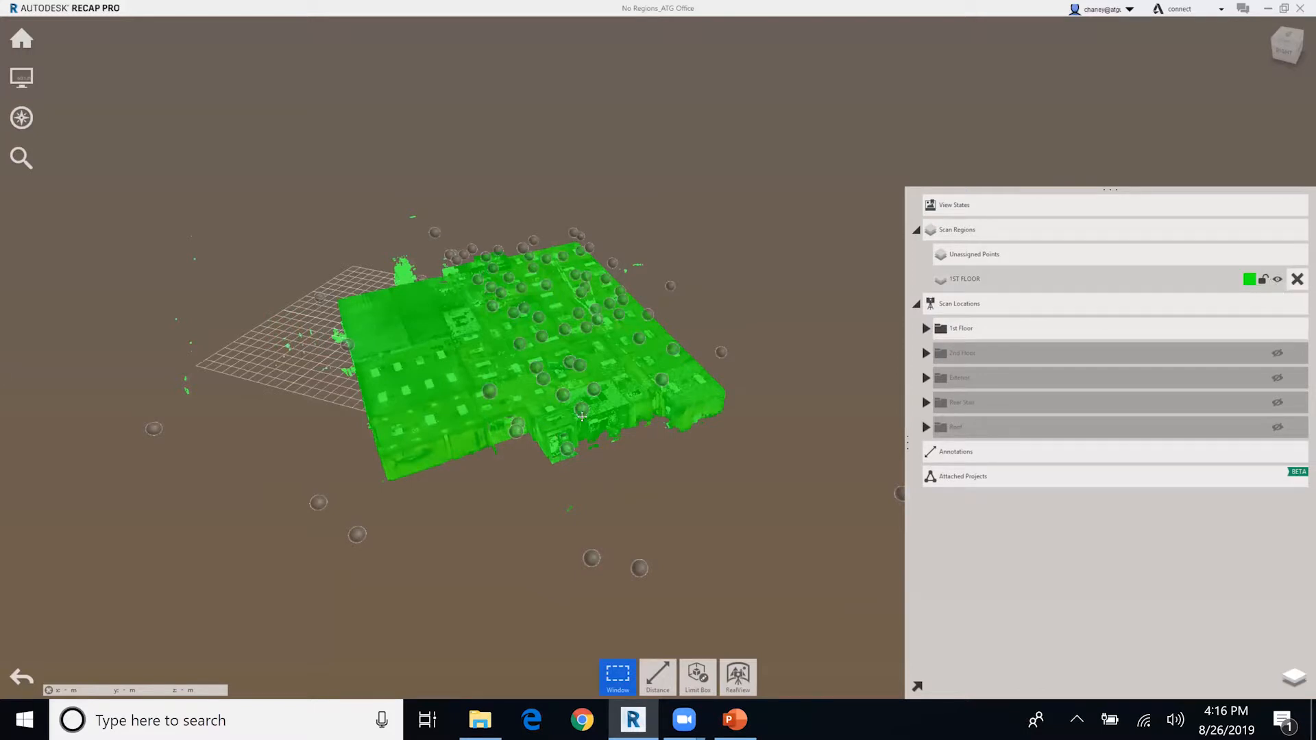
click(1272, 350)
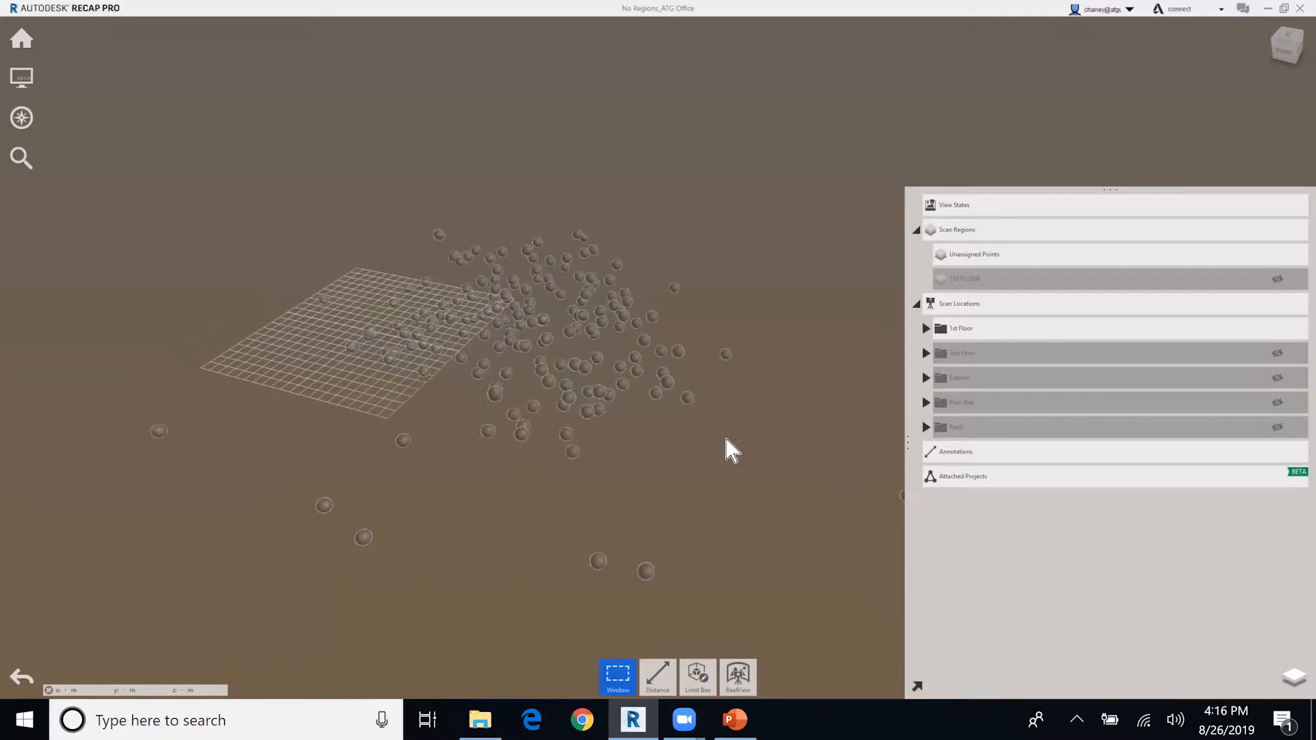
Show only the 2nd Floor scan locations and assign all their points to a new region named 2ND FLOOR.
click(1278, 329)
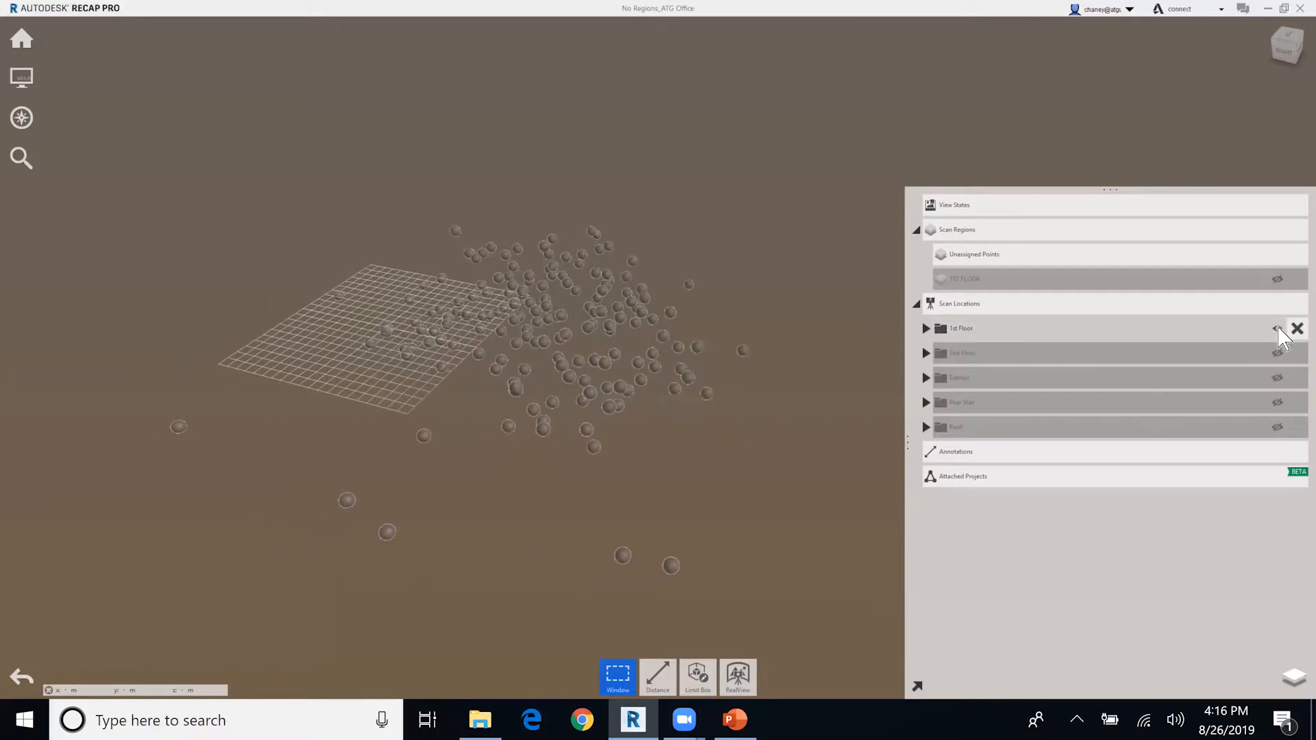
click(1276, 354)
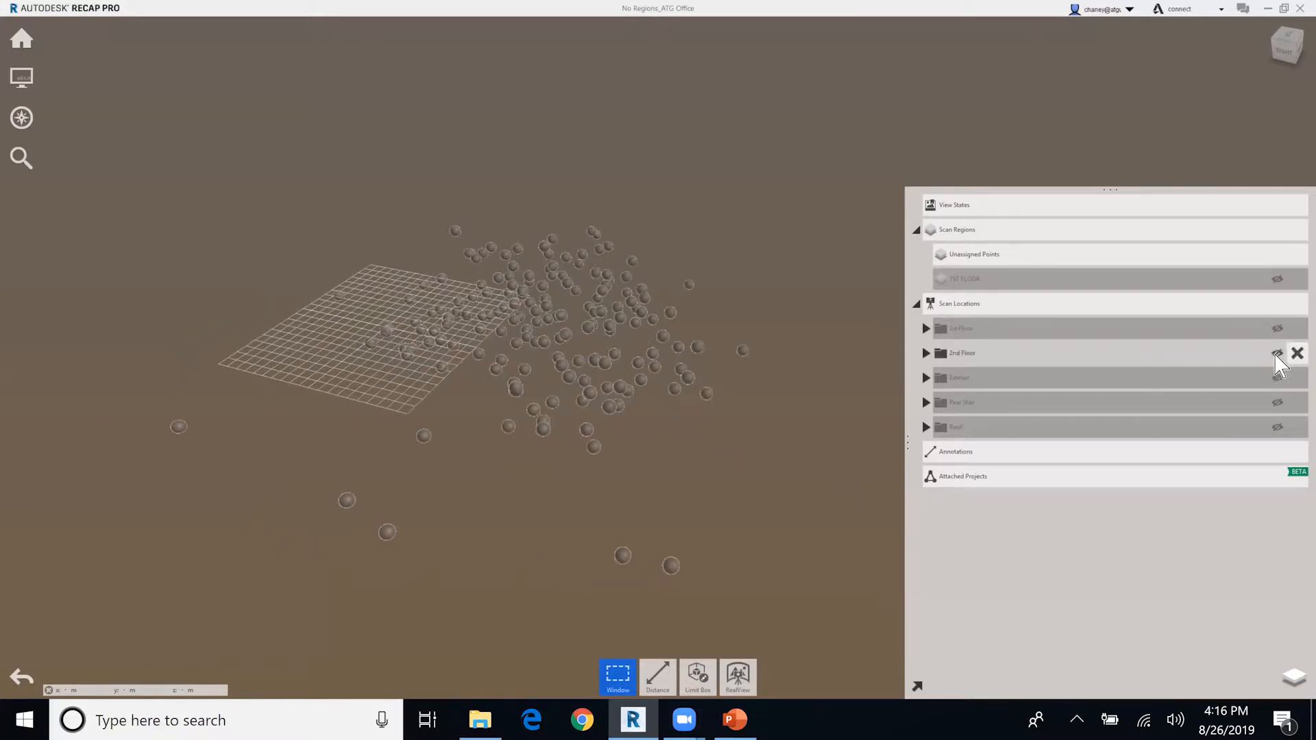
drag(320, 149, 840, 535)
click(617, 673)
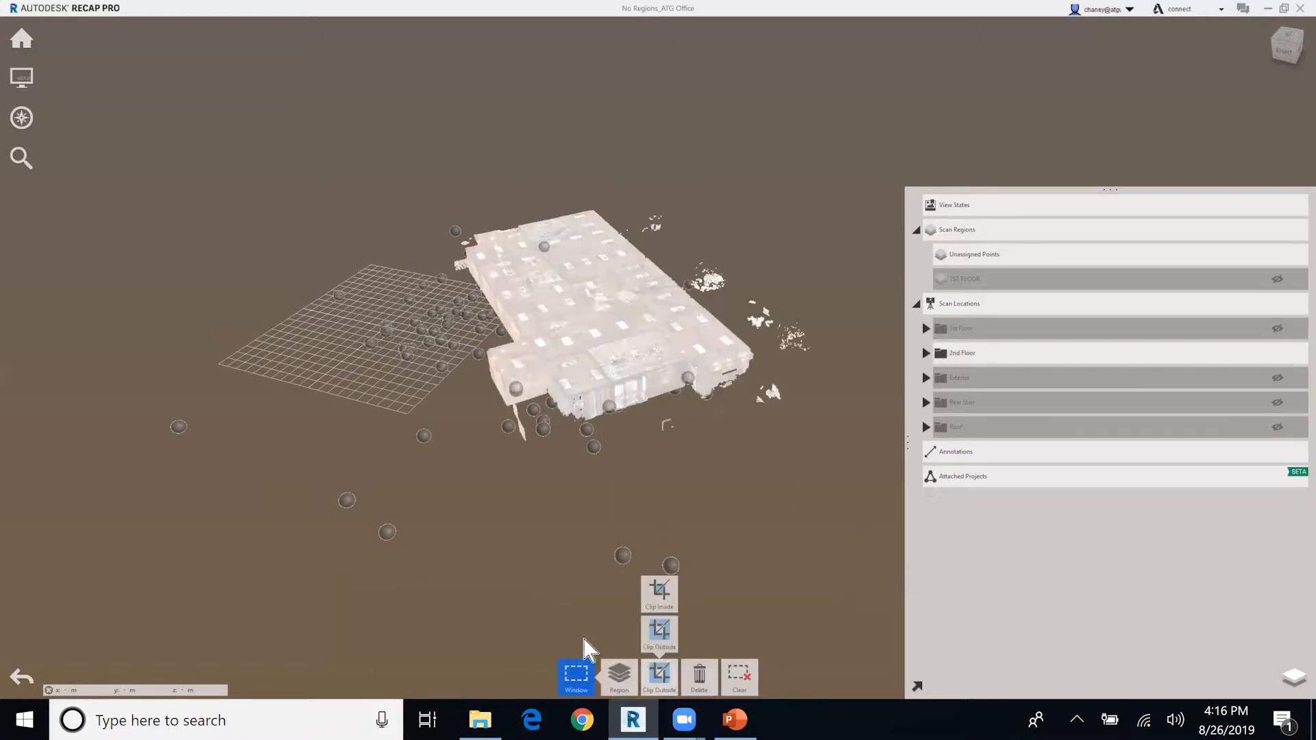
text(2ND FLOOR)
key(Return)
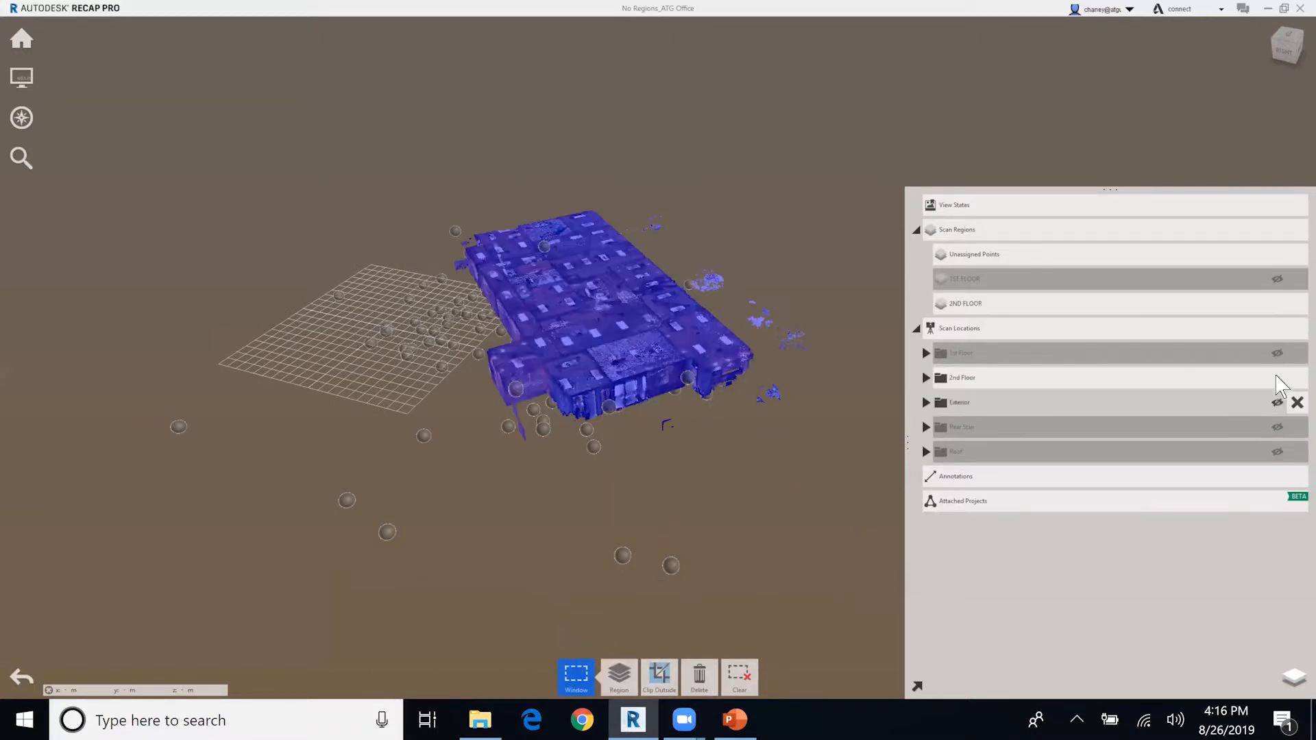
Show only the Exterior scan locations and assign the points to a new region named EXTERIOR.
scroll(597, 471, down, 5)
drag(191, 129, 742, 541)
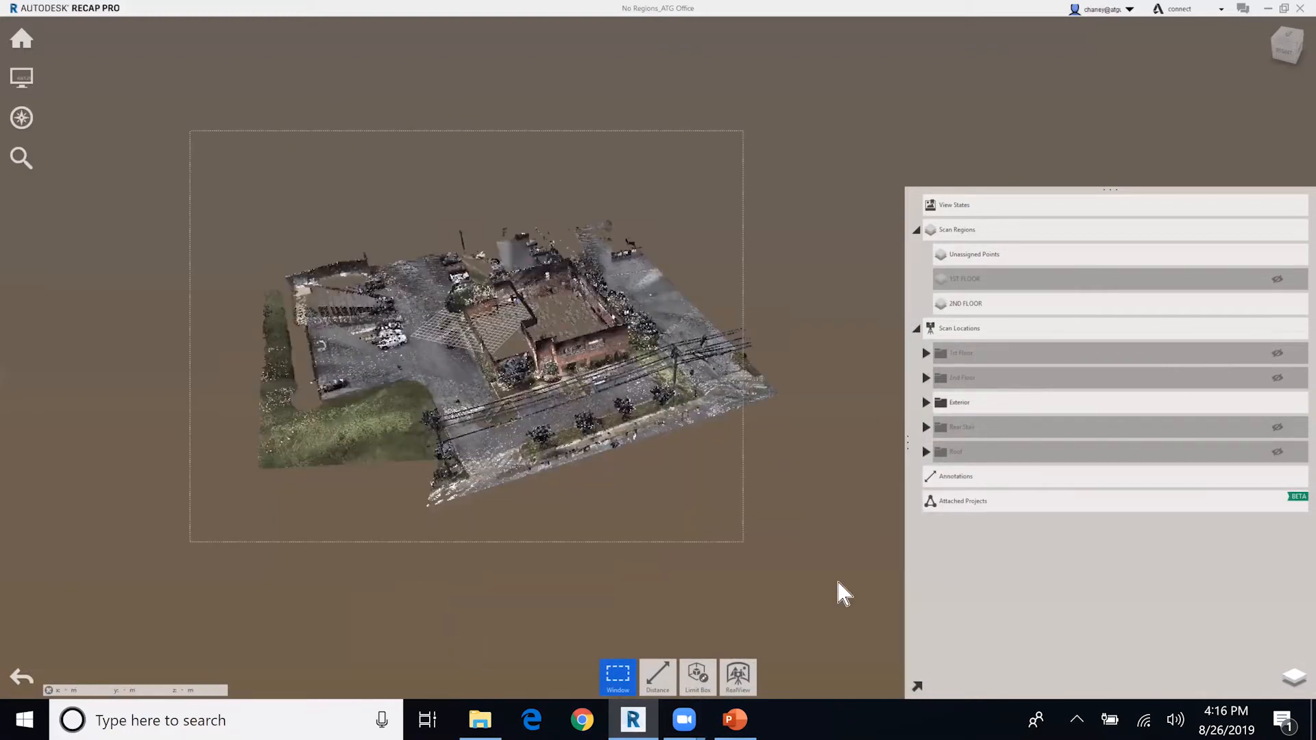
click(619, 674)
text(EXTERIOR)
click(729, 358)
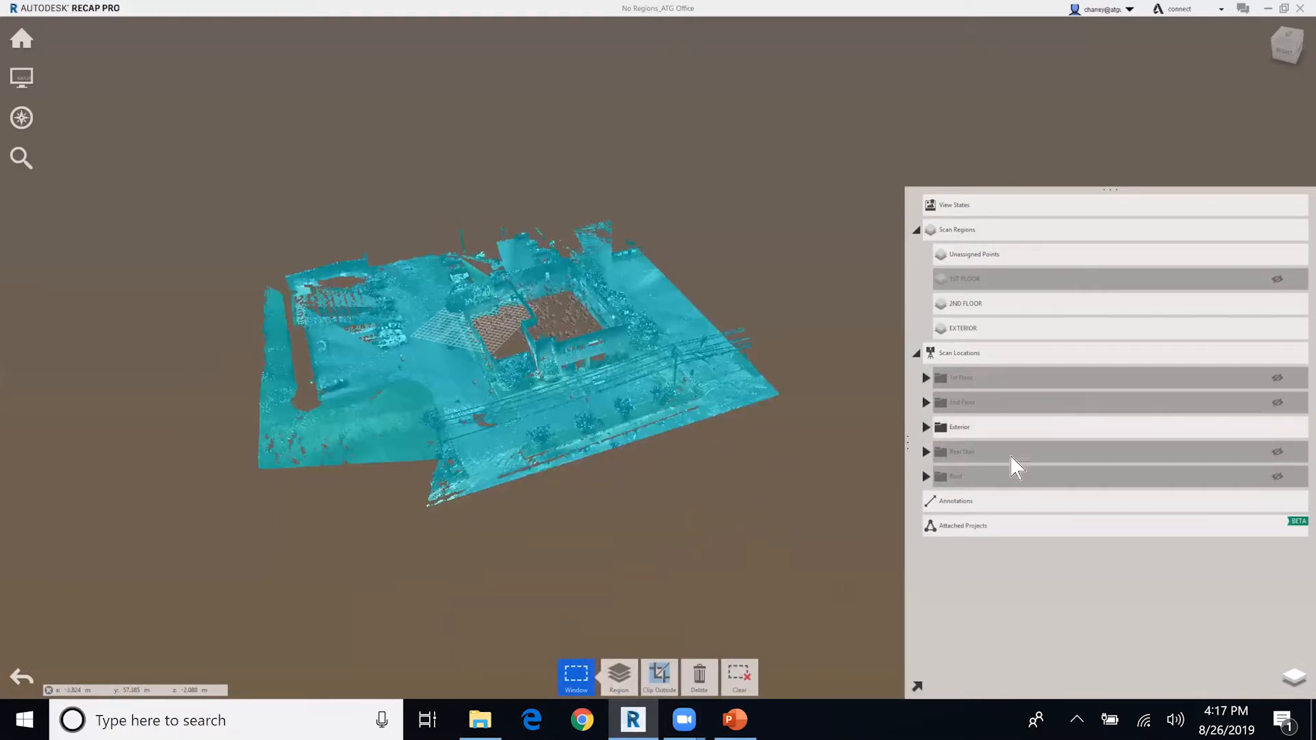
Show only the Rear Stair scan locations and assign all their points to a new region named STAIRS.
click(1277, 427)
click(1276, 452)
drag(301, 198, 771, 470)
click(616, 678)
click(538, 638)
text(STAIRS)
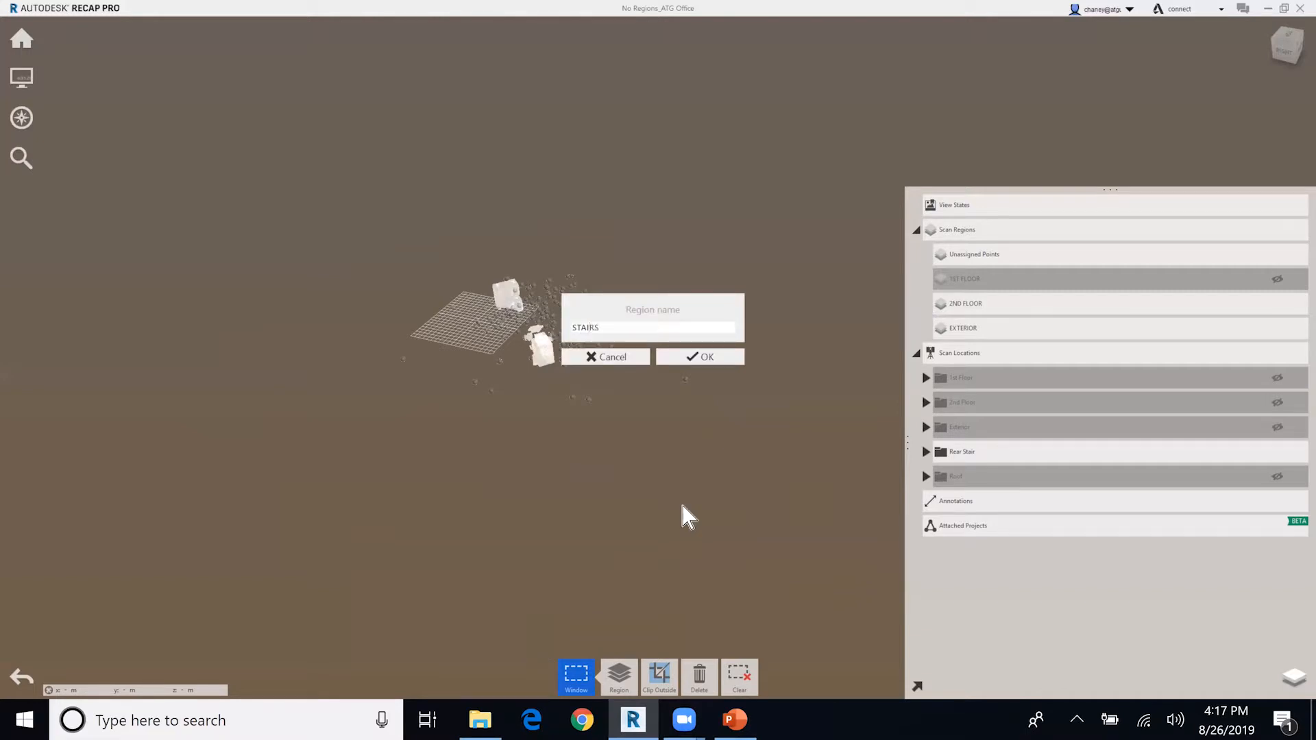
key(Return)
Show only the Roof scan locations and assign all their points to a new region named ROOF.
click(1276, 501)
click(1277, 477)
drag(758, 464, 384, 219)
click(616, 678)
click(558, 639)
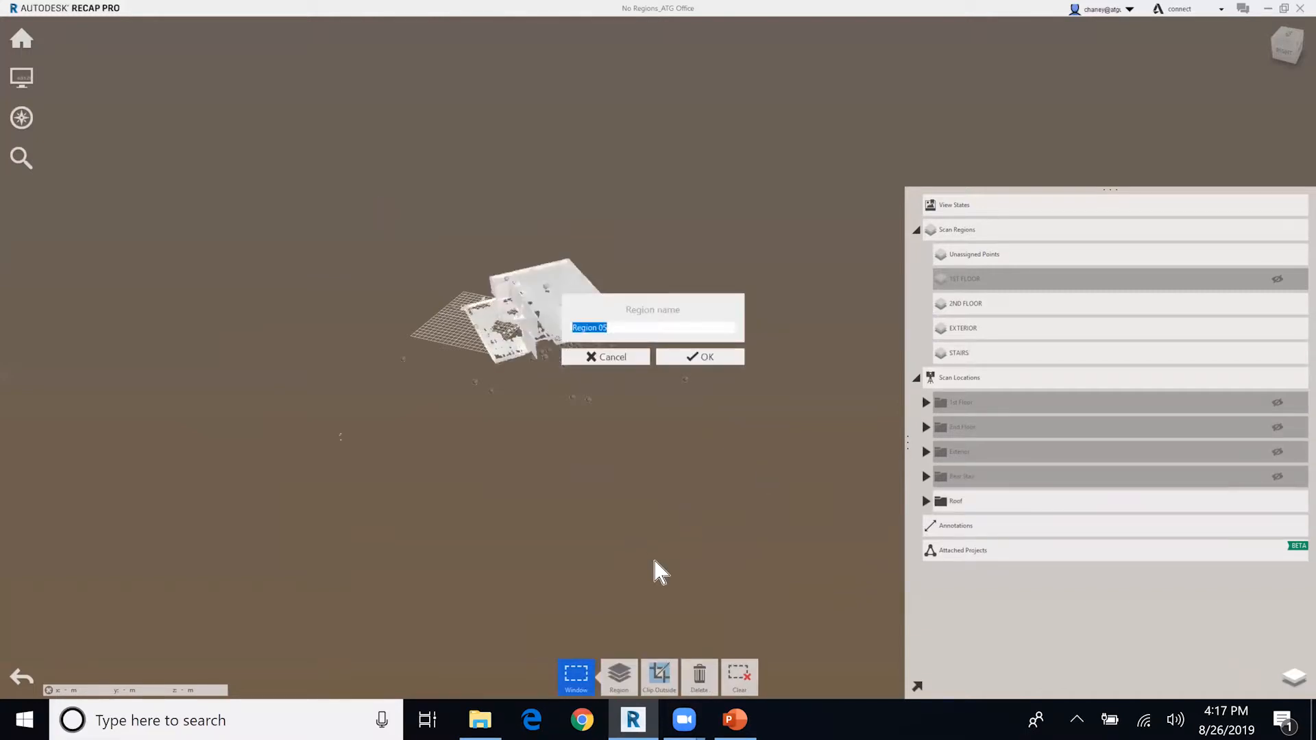
text(ROOF)
click(716, 360)
Turn the visibility of all hidden scan location groups and the 1ST FLOOR region back on.
click(1274, 524)
click(1277, 427)
click(1276, 451)
click(1277, 476)
click(1277, 501)
click(1277, 525)
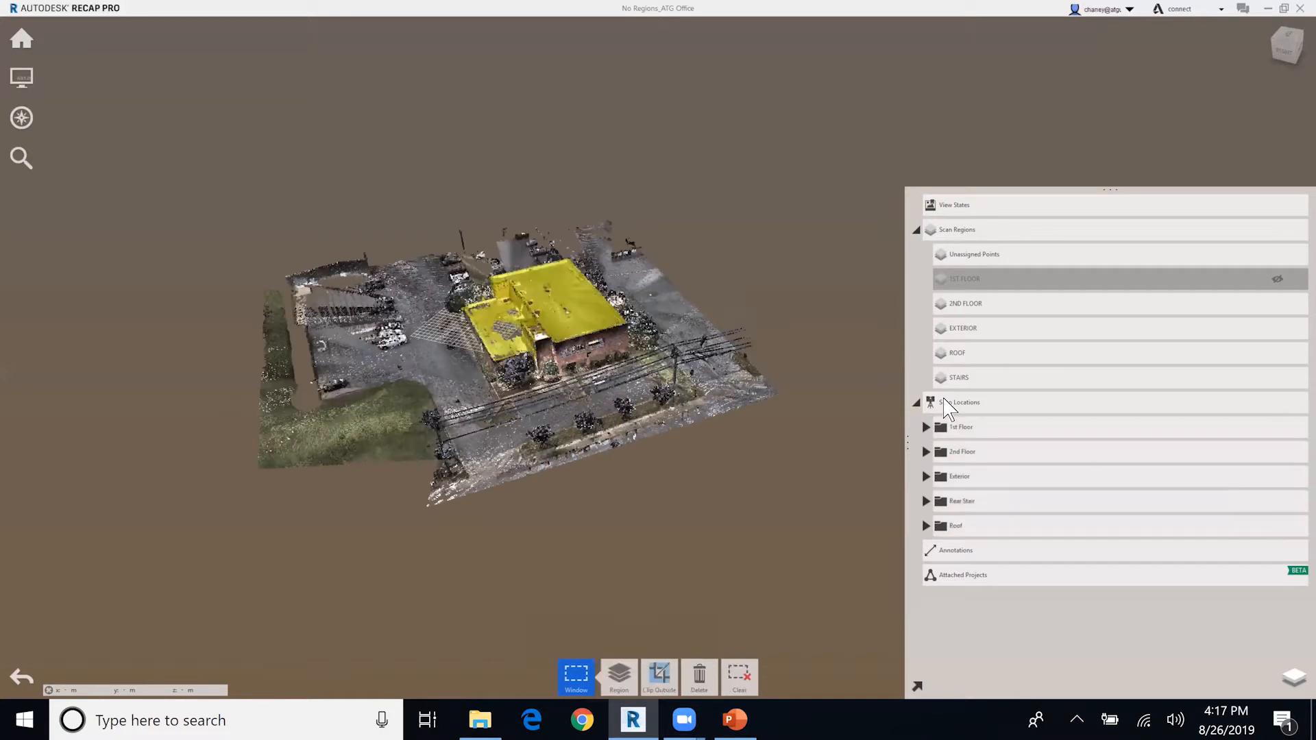
click(916, 403)
click(1277, 280)
shift+middle_drag(590, 469, 578, 476)
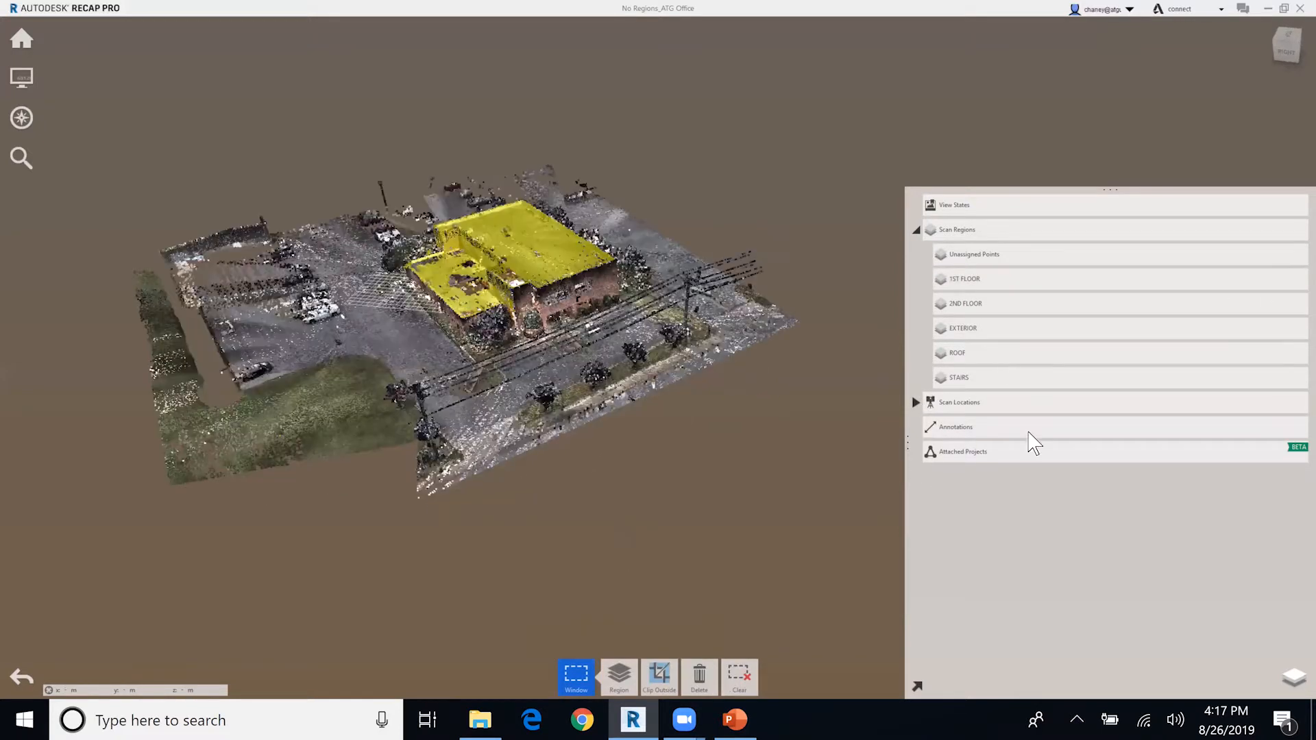
Toggle the STAIRS region's visibility off and back on, and clear the roof point selection.
click(1277, 377)
click(1277, 377)
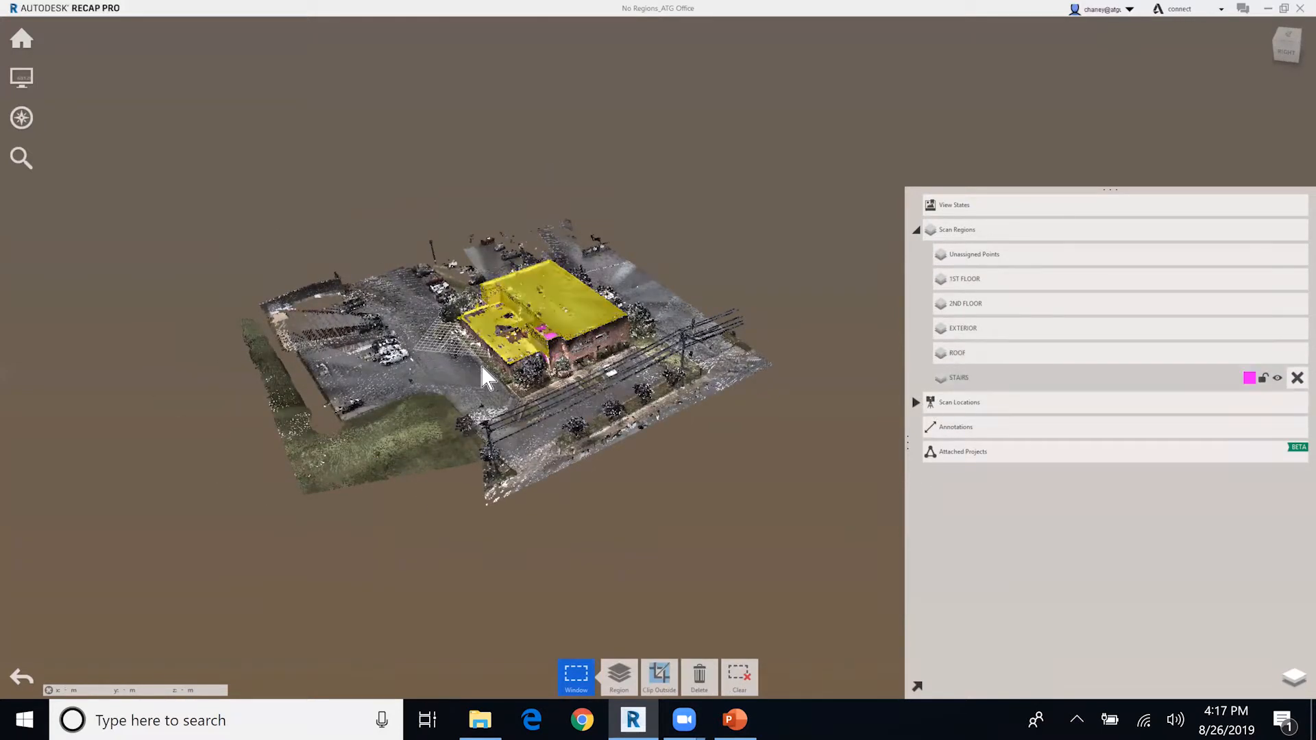
click(704, 539)
shift+middle_drag(704, 538, 679, 480)
click(916, 403)
shift+middle_drag(663, 548, 718, 527)
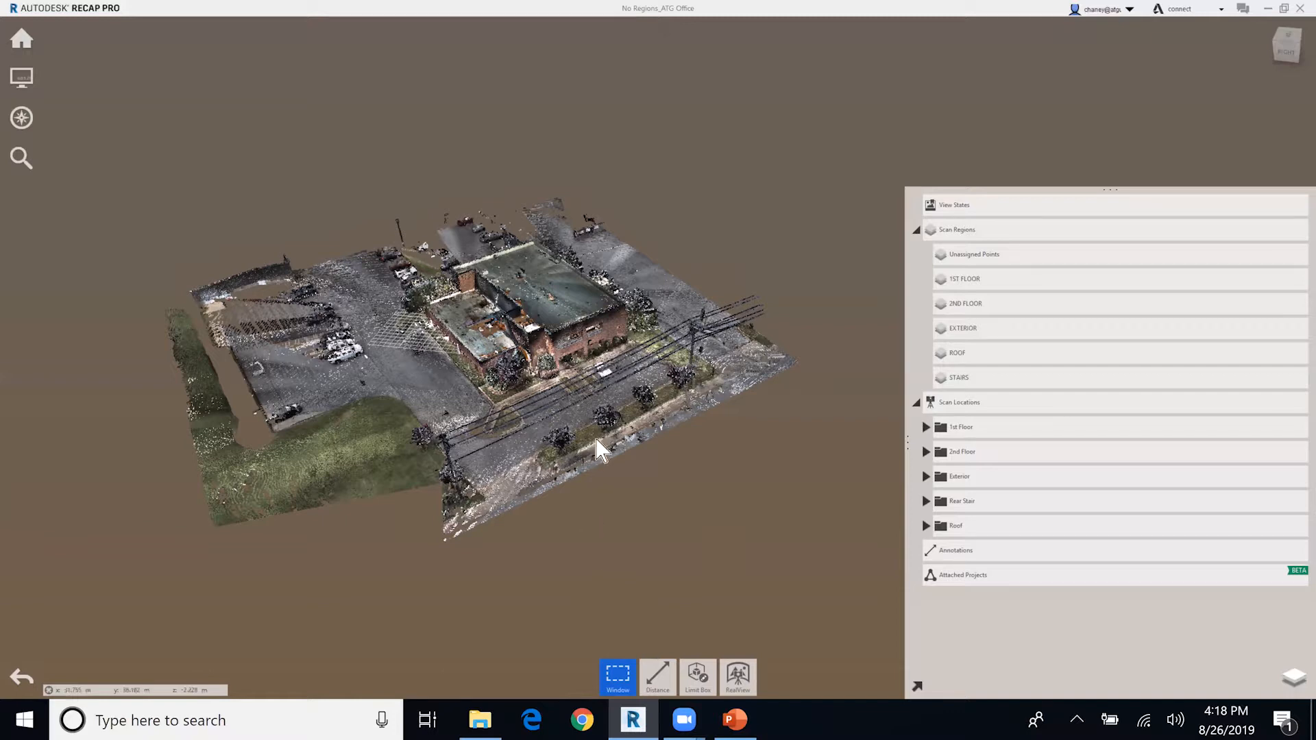
scroll(597, 446, up, 1)
scroll(680, 541, up, 1)
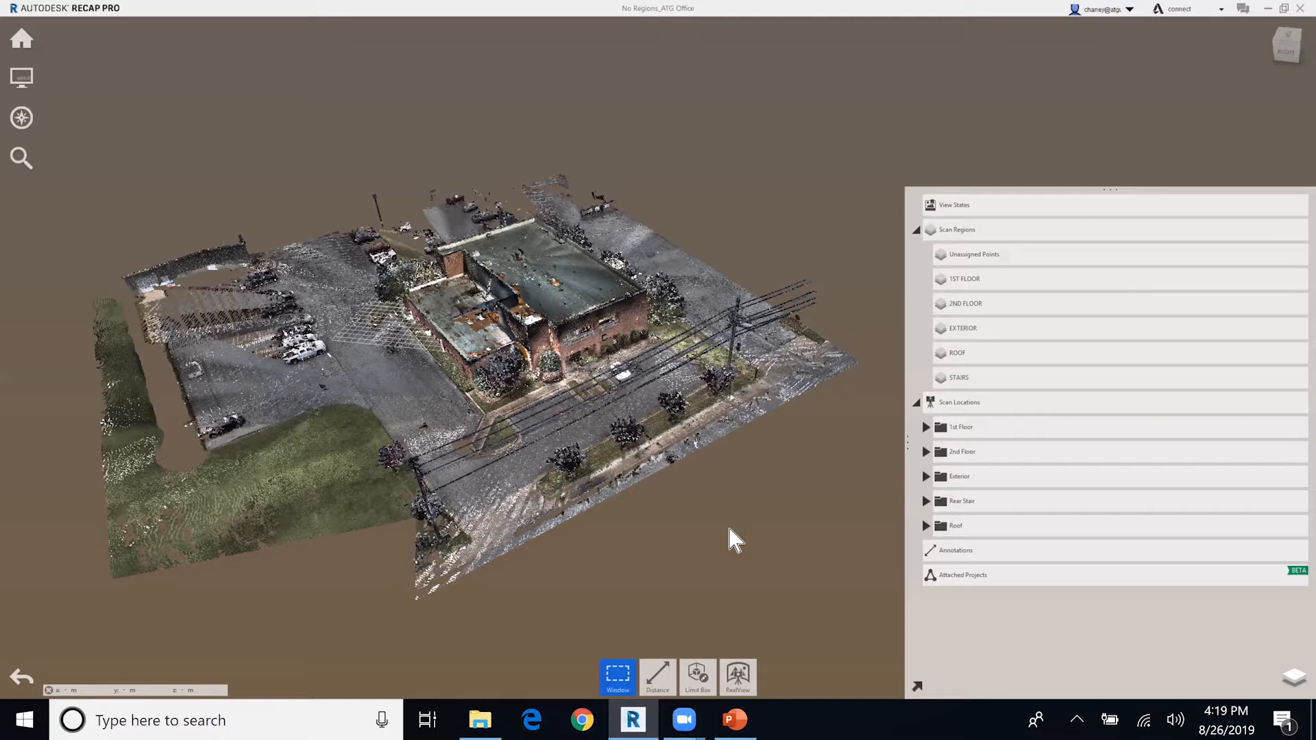
mouse_move(732, 531)
middle_down()
mouse_move(713, 484)
mouse_move(722, 514)
middle_up()
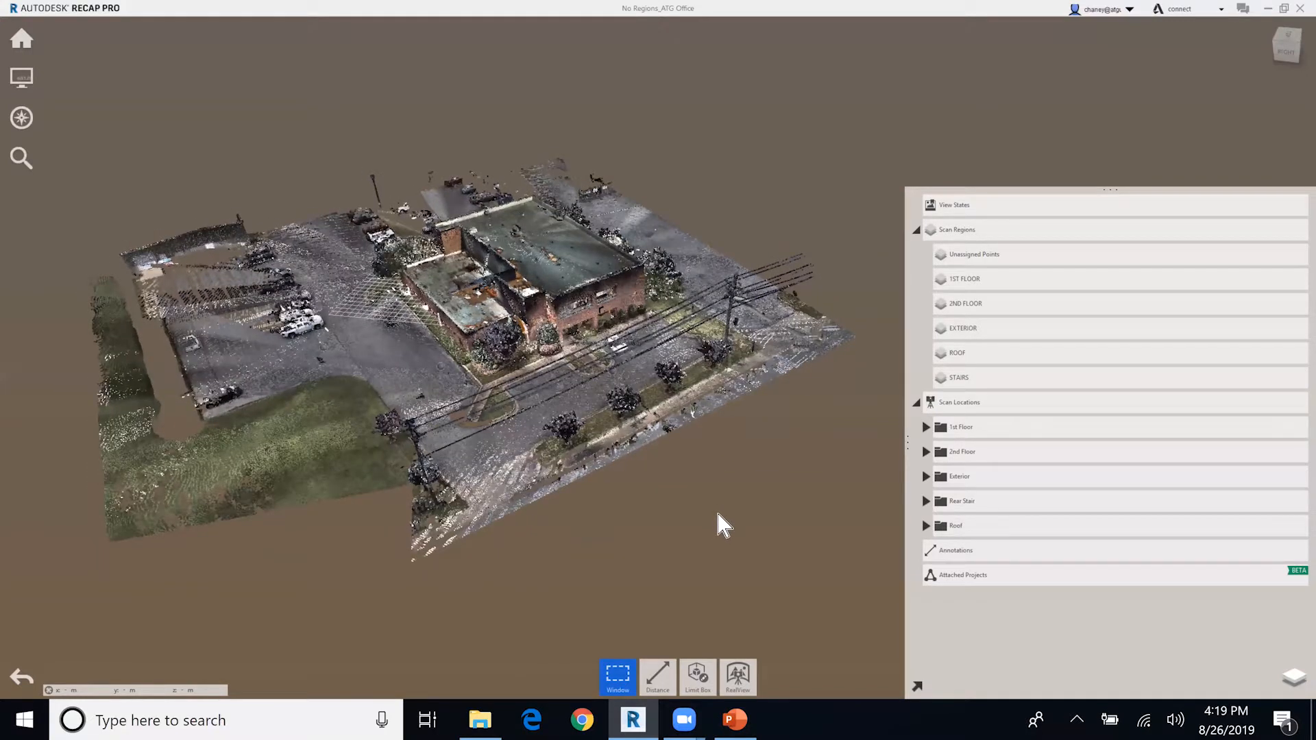
middle_drag(710, 508, 694, 518)
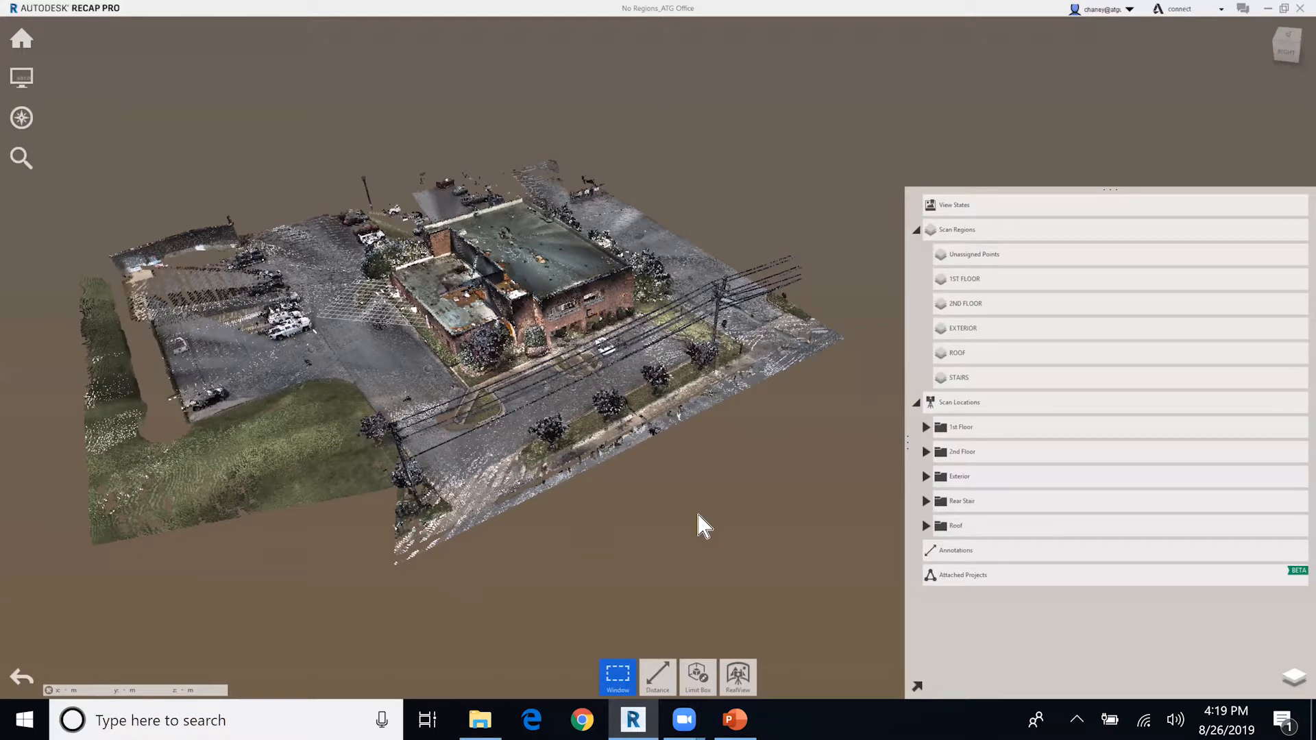
shift+middle_drag(743, 488, 751, 414)
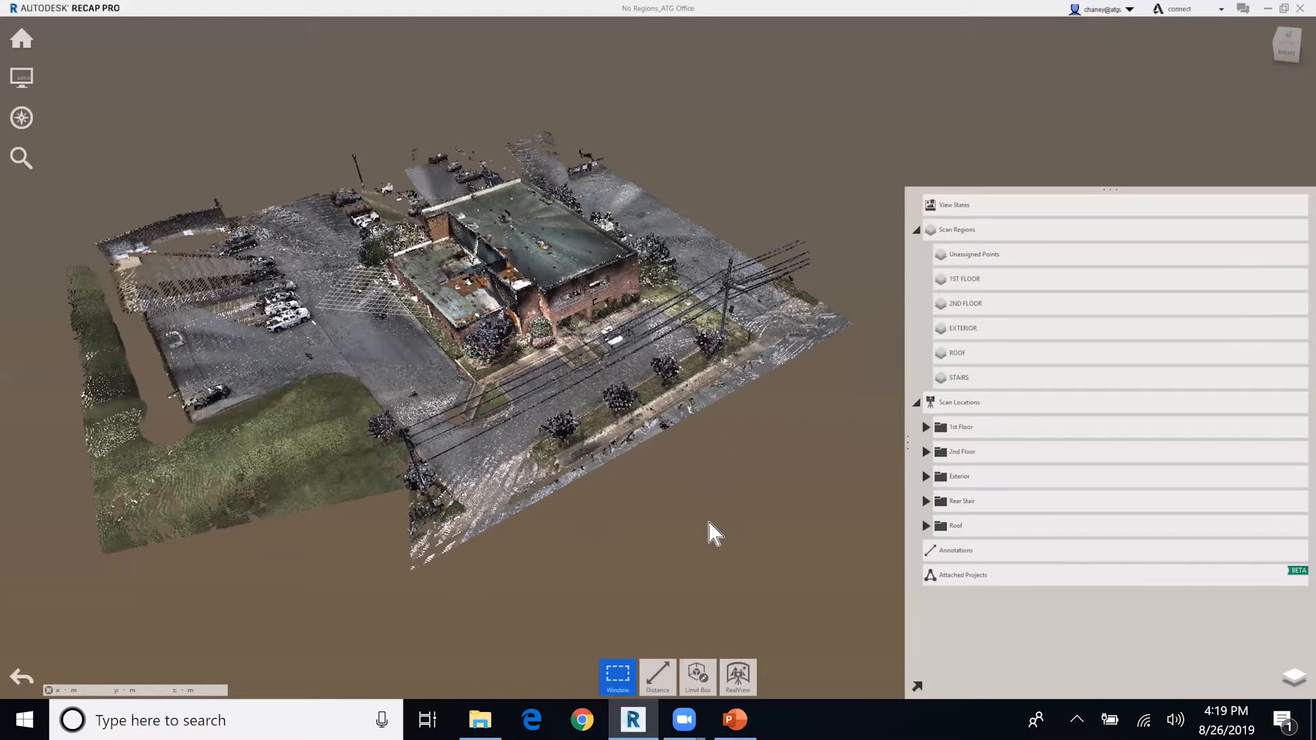
mouse_move(976, 283)
middle_drag(788, 487, 806, 484)
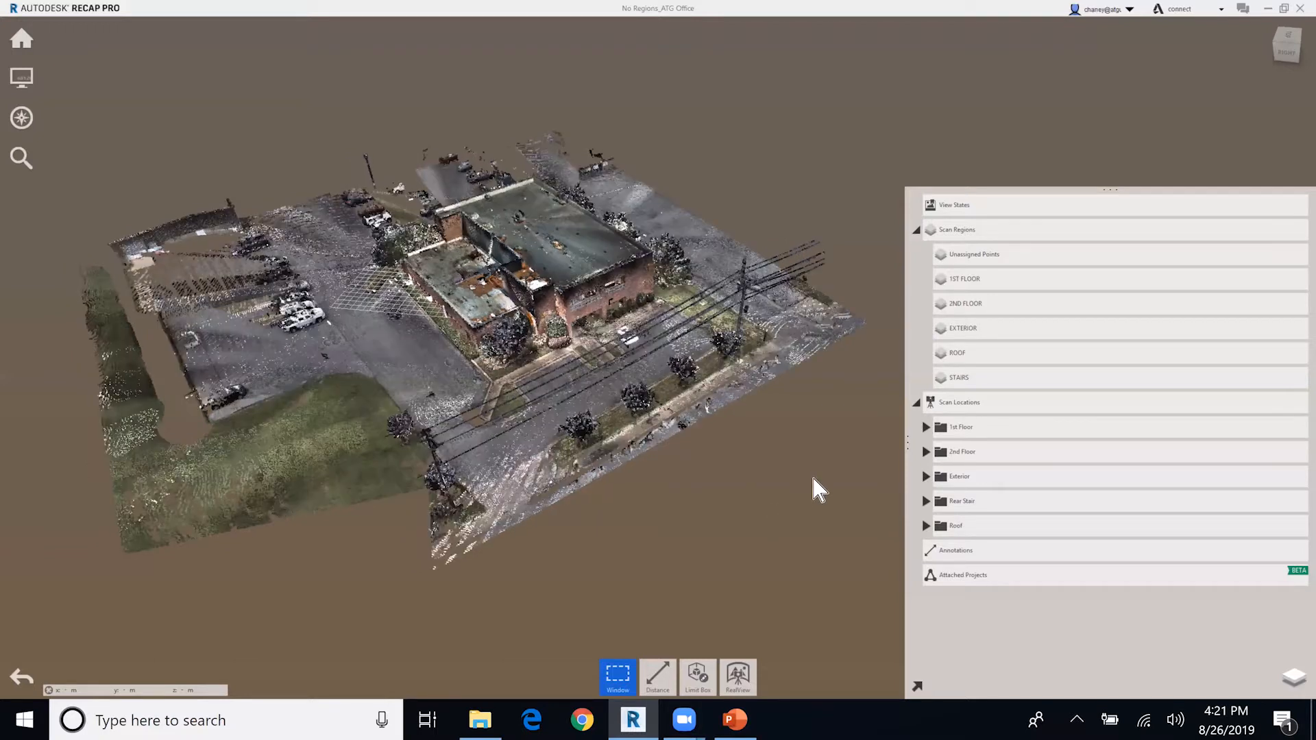
Start exporting the project and choose the Desktop as the destination folder.
mouse_move(26, 41)
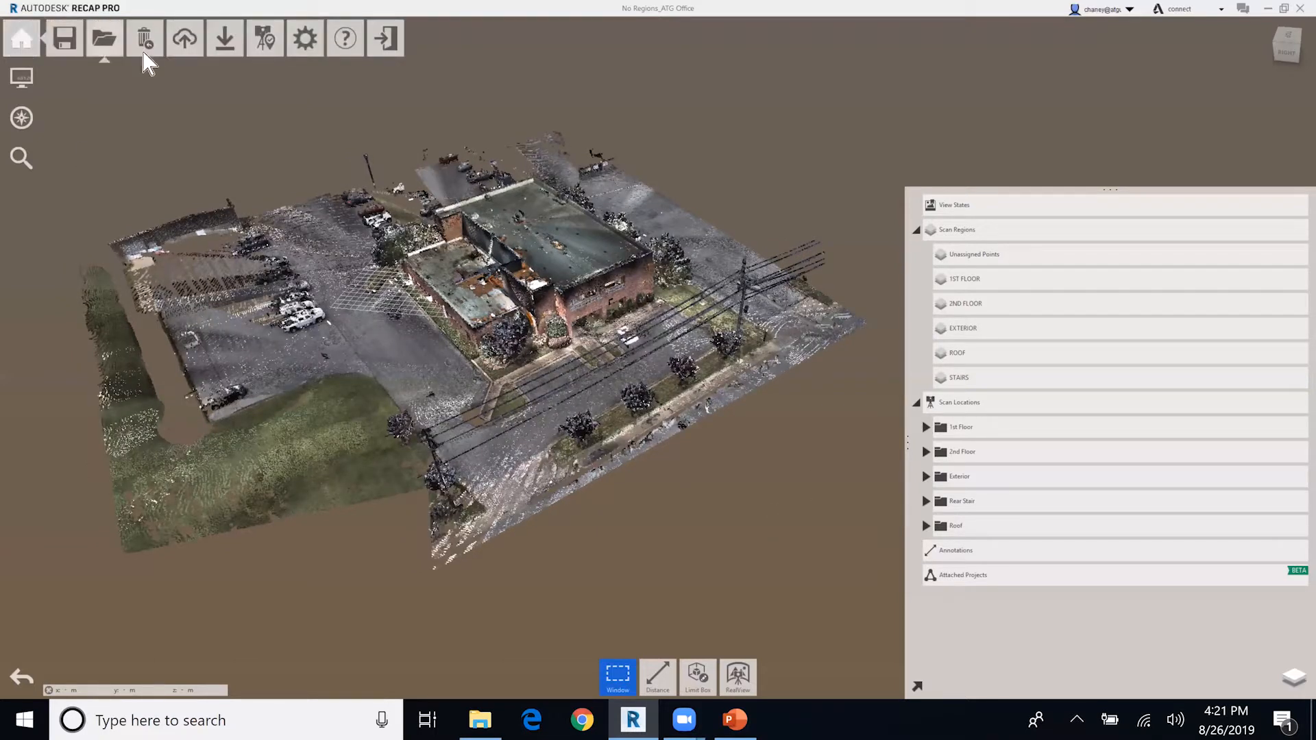
mouse_move(223, 54)
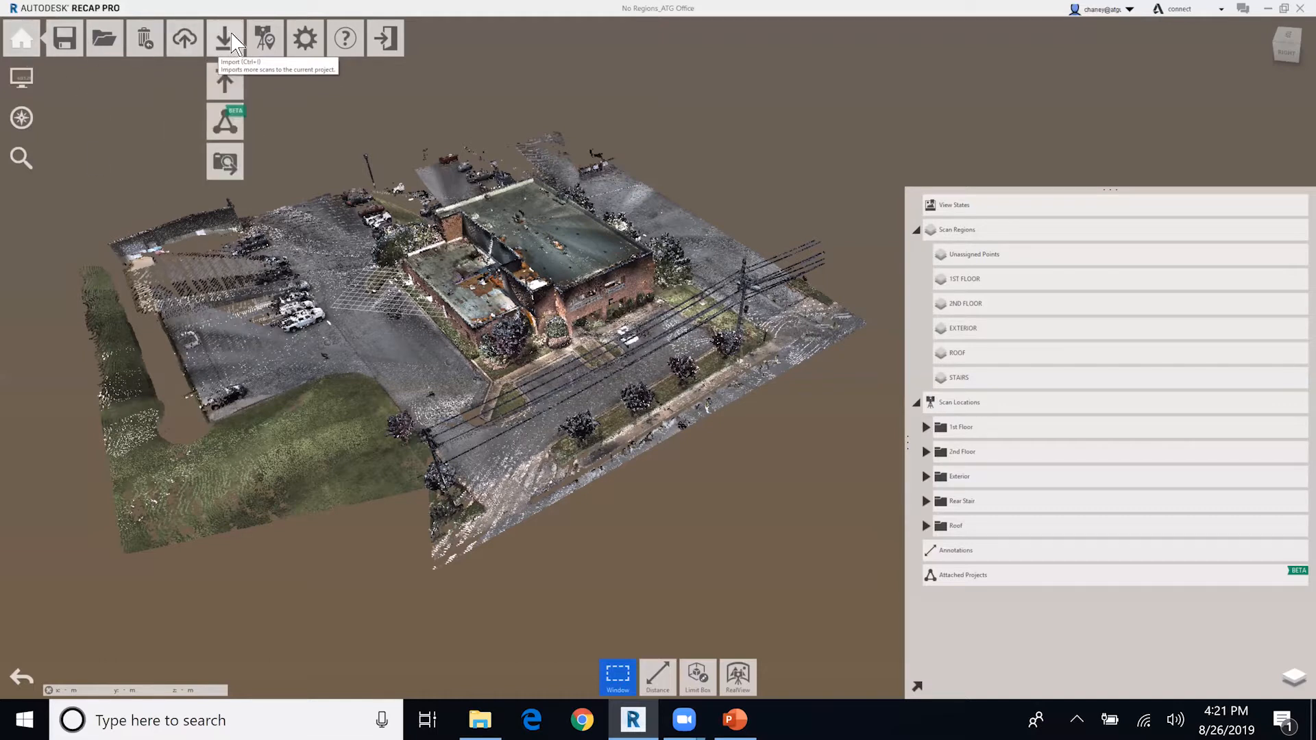
click(228, 89)
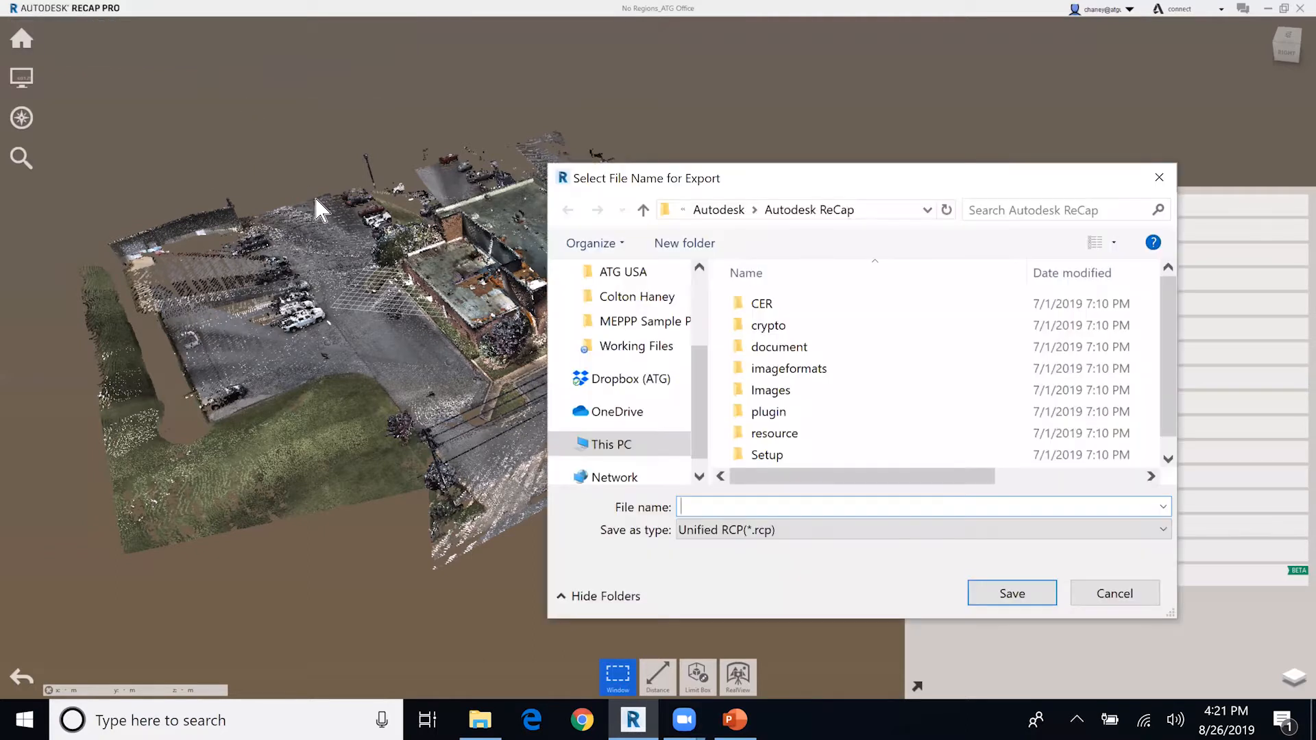
drag(809, 184, 753, 171)
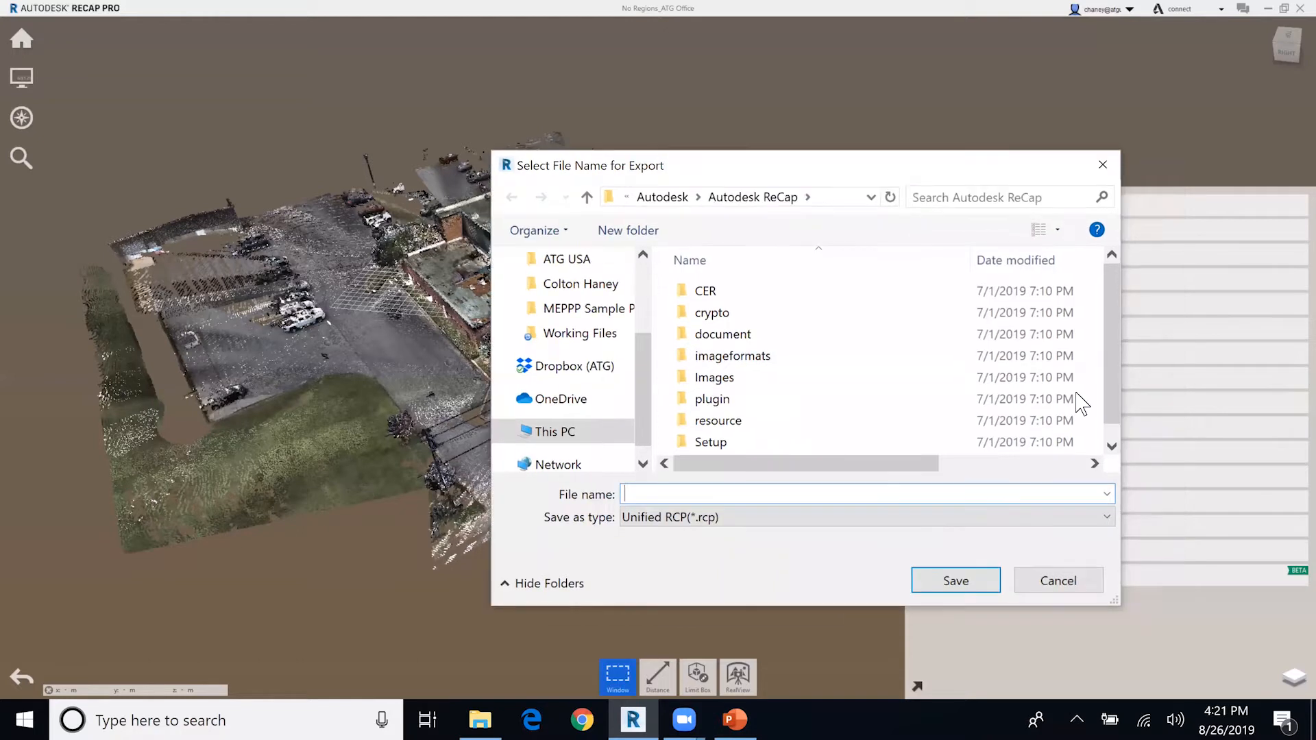
scroll(579, 397, up, 2)
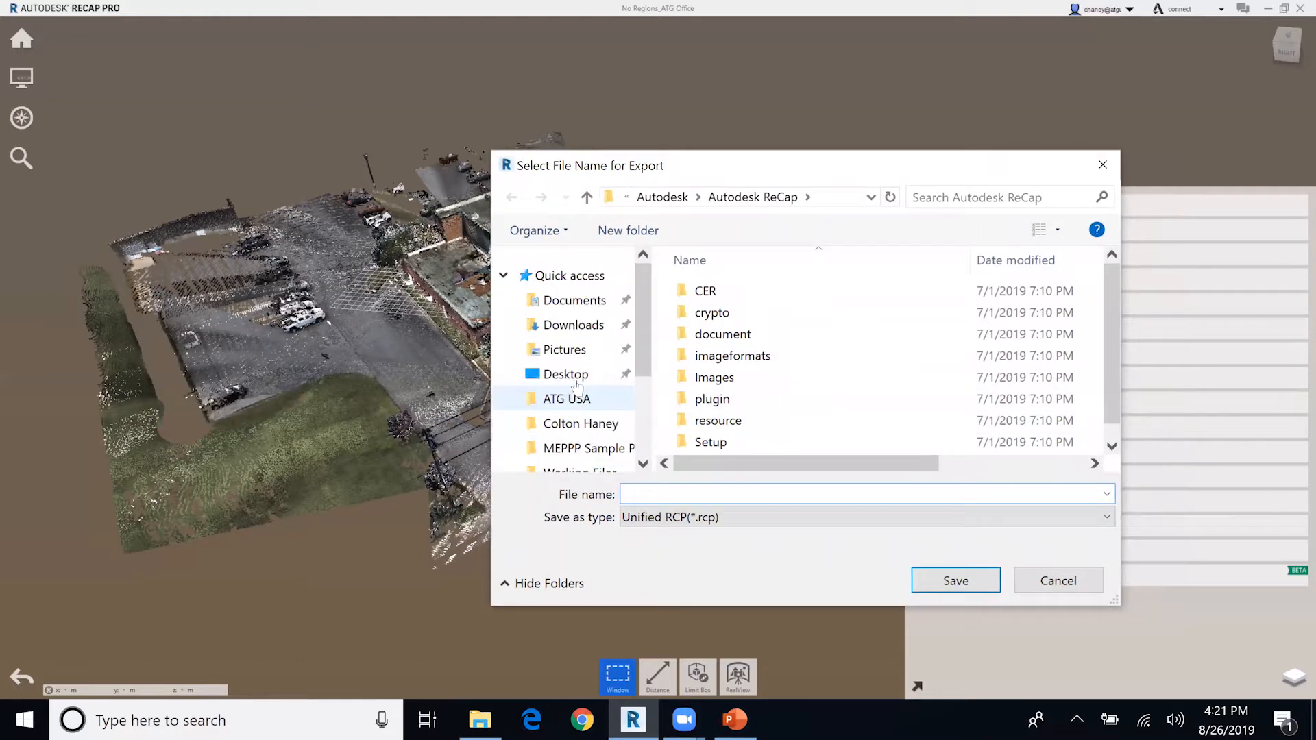
click(566, 374)
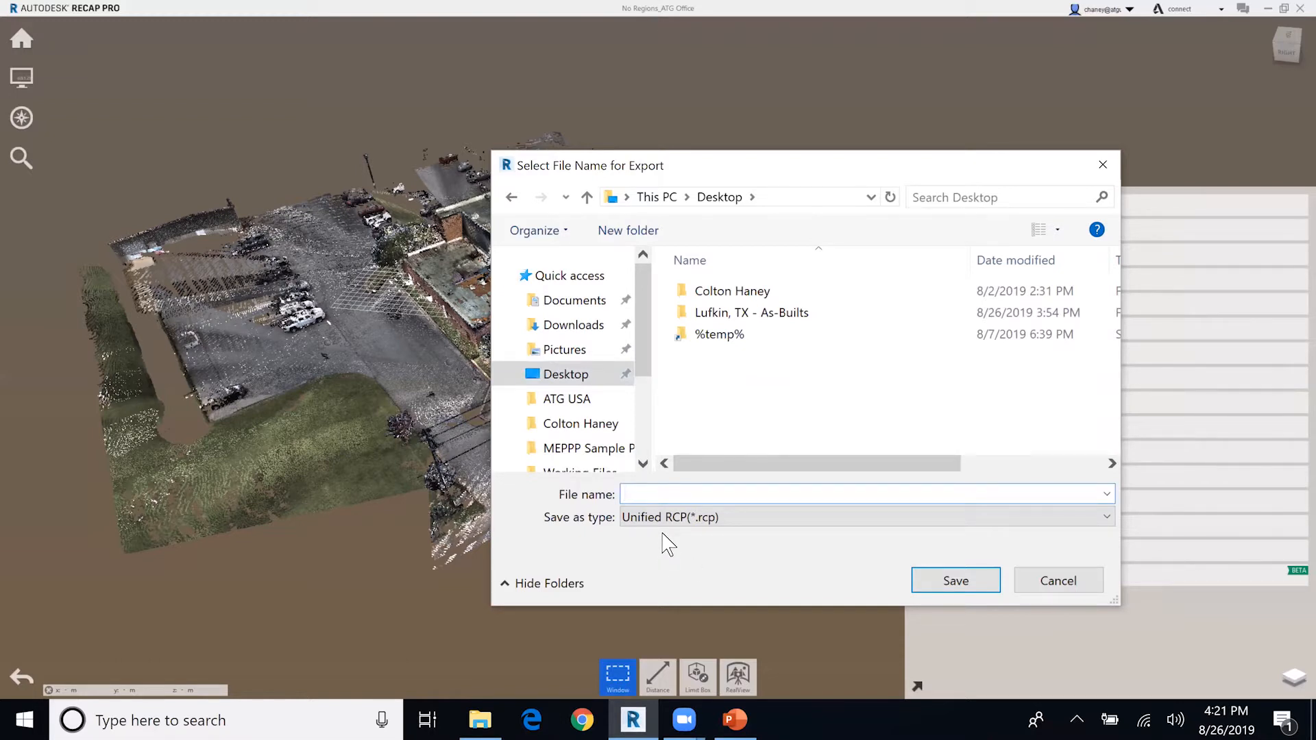
Export the project as a Unified RCP file named ATG USA, unifying the project scans.
click(678, 519)
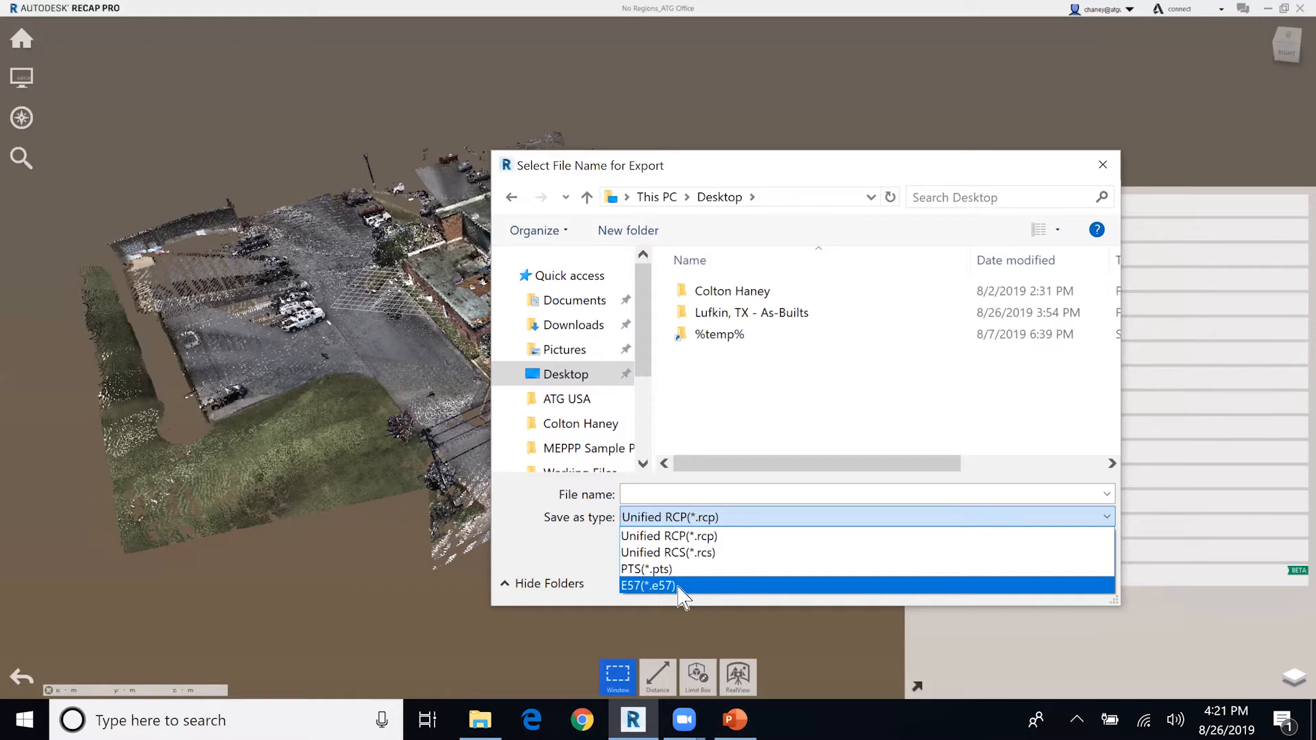
click(655, 541)
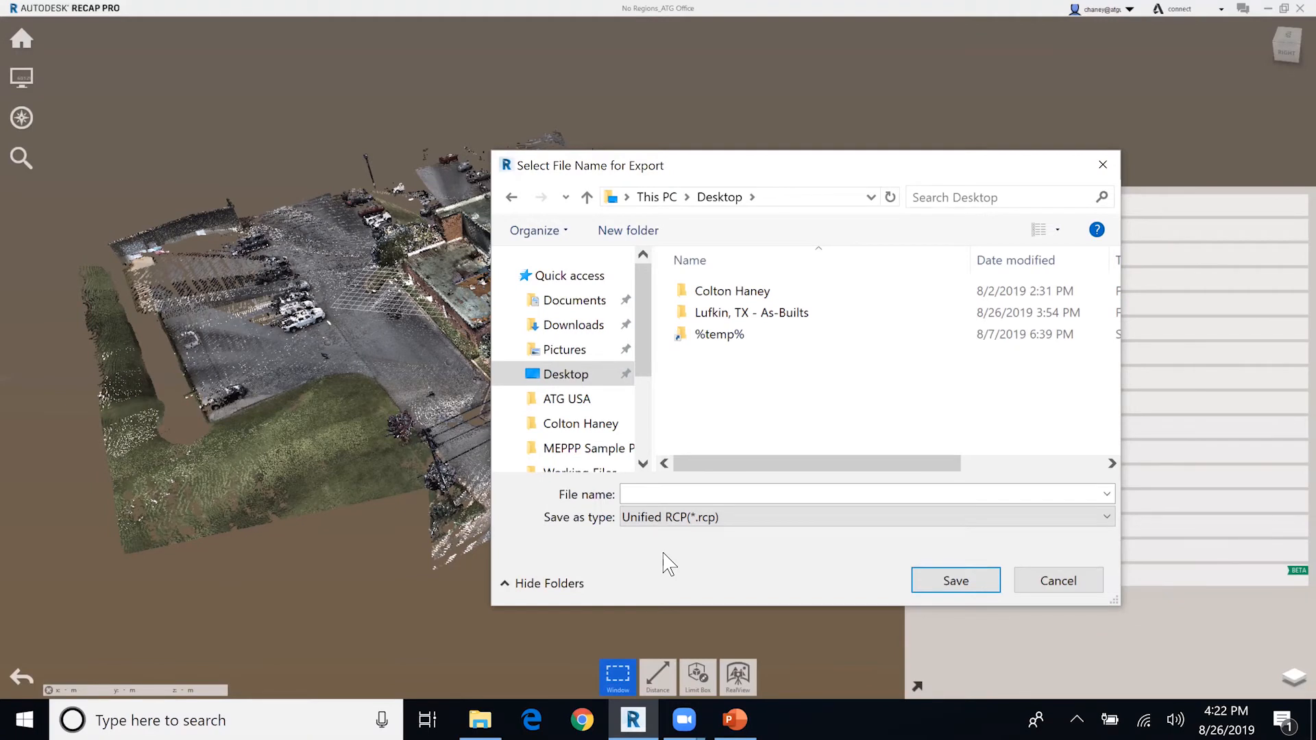
click(720, 496)
text(ATG USA)
click(963, 586)
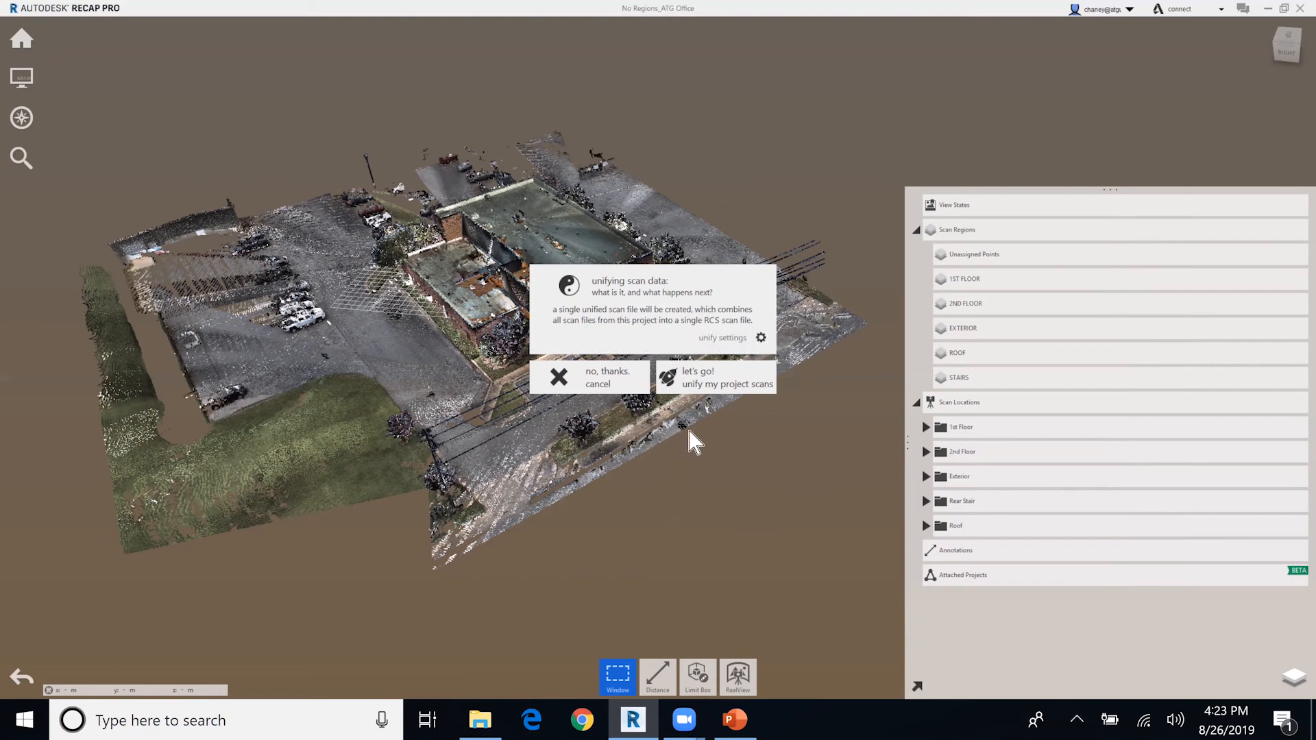
click(699, 387)
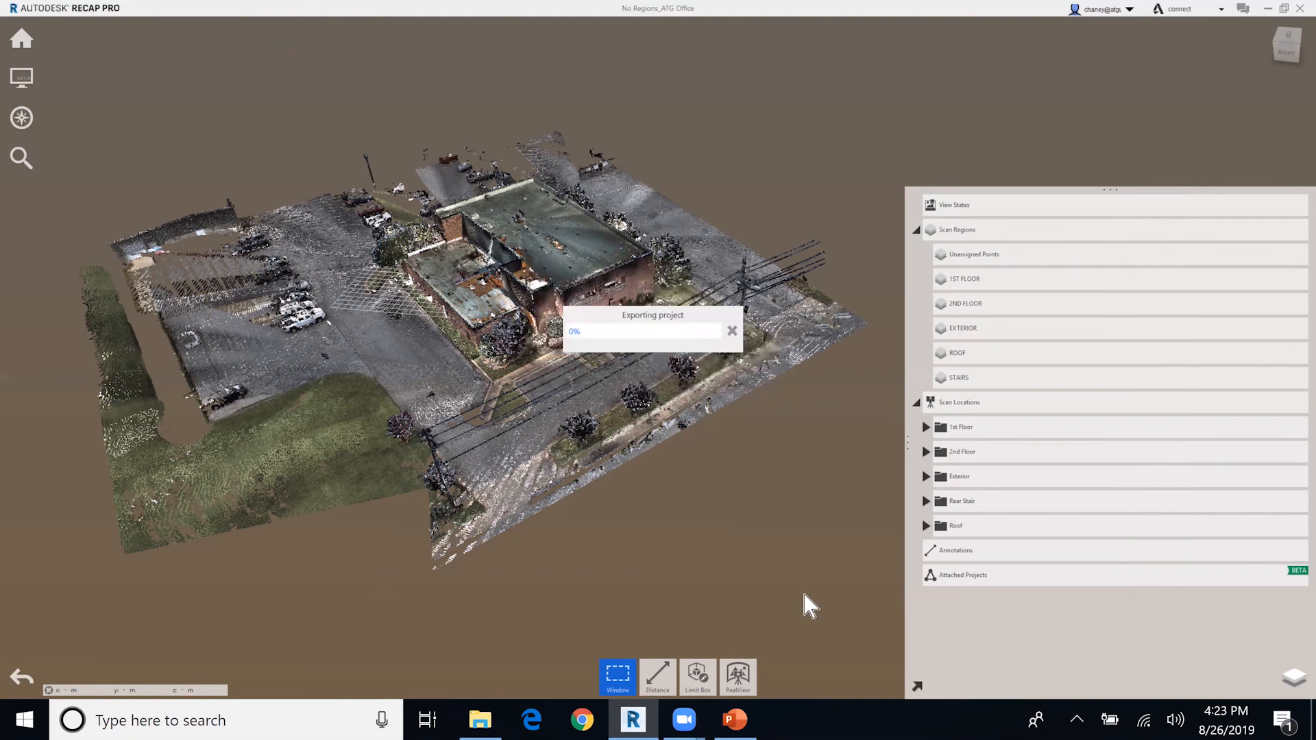